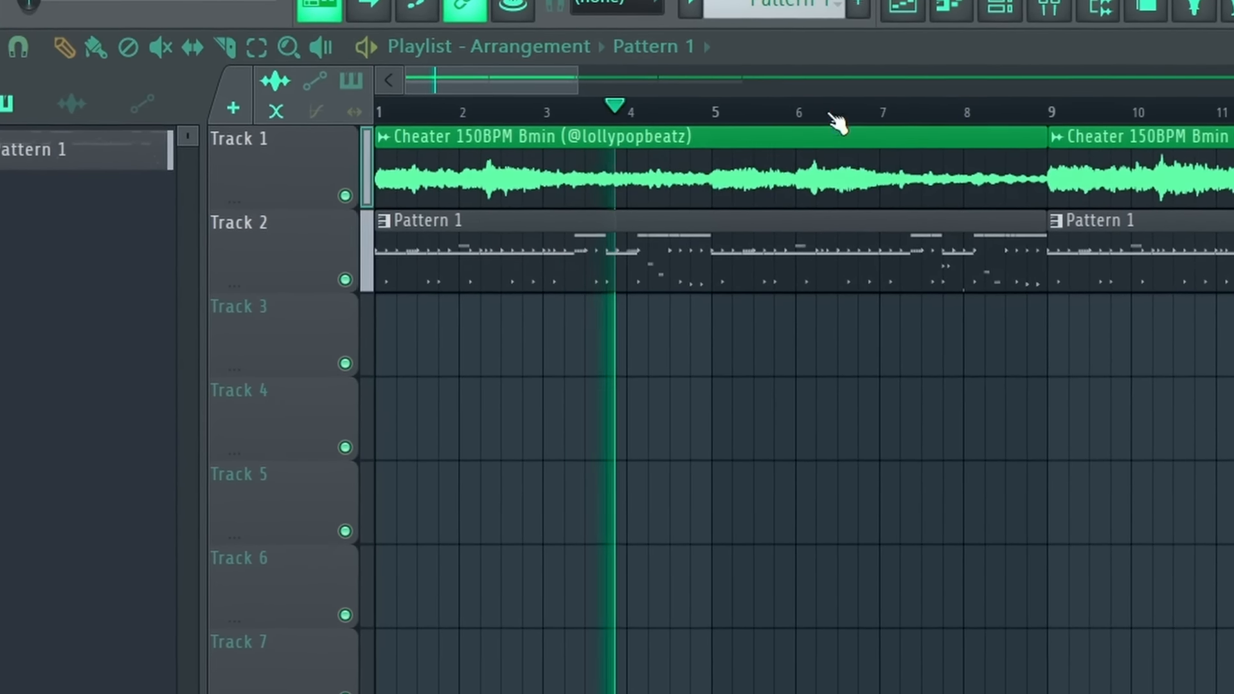
# Browse the 808s folder of the ANOMALY Stash Kit and preview the 808 6 (BRAZY) sample.
pyautogui.scroll(-4, 835, 120)
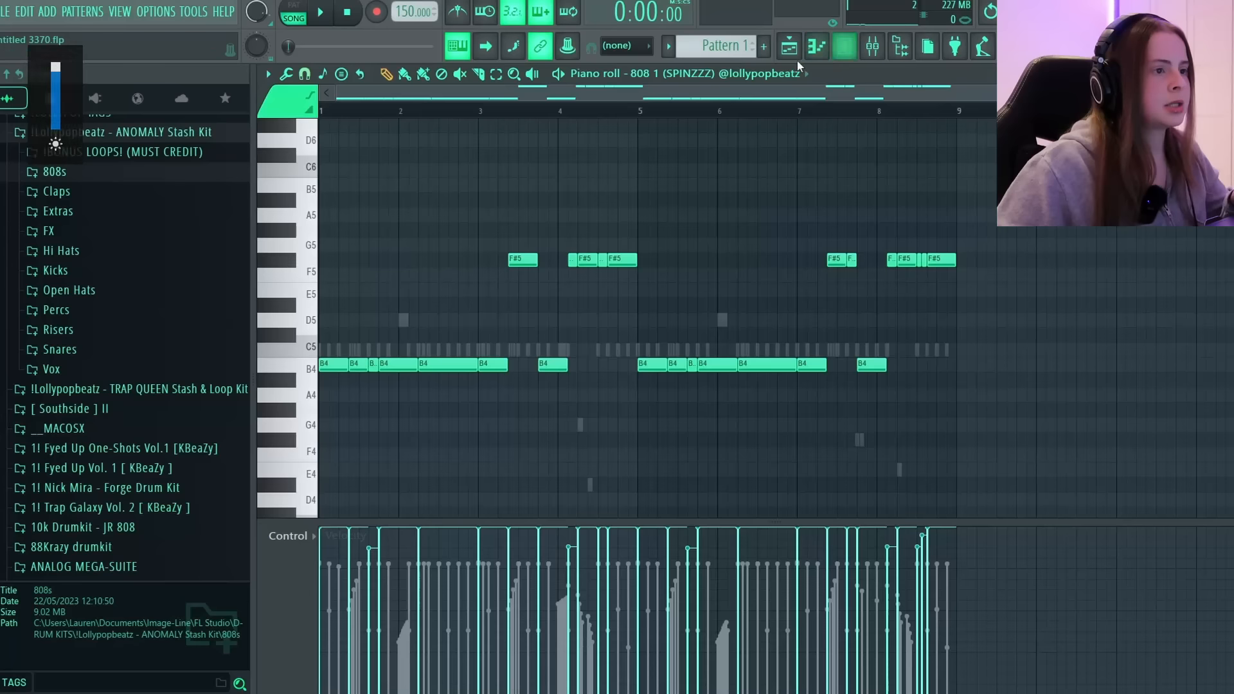
pyautogui.press('F6')
pyautogui.click(122, 173)
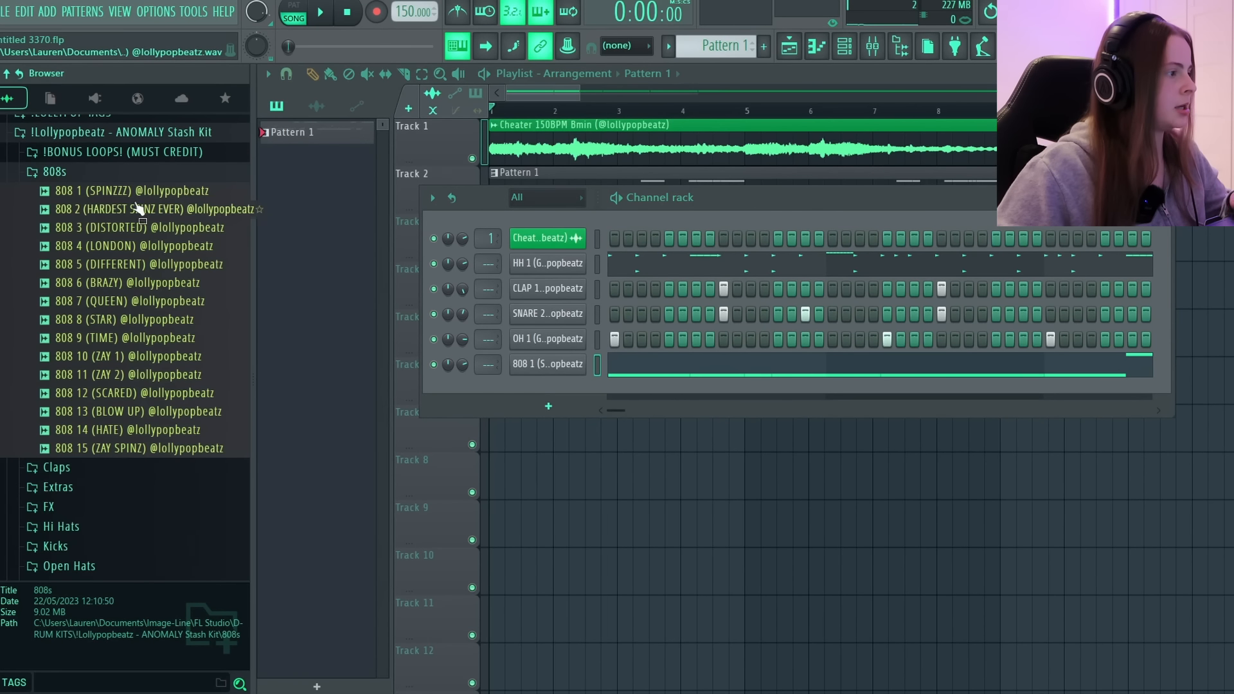
pyautogui.click(182, 285)
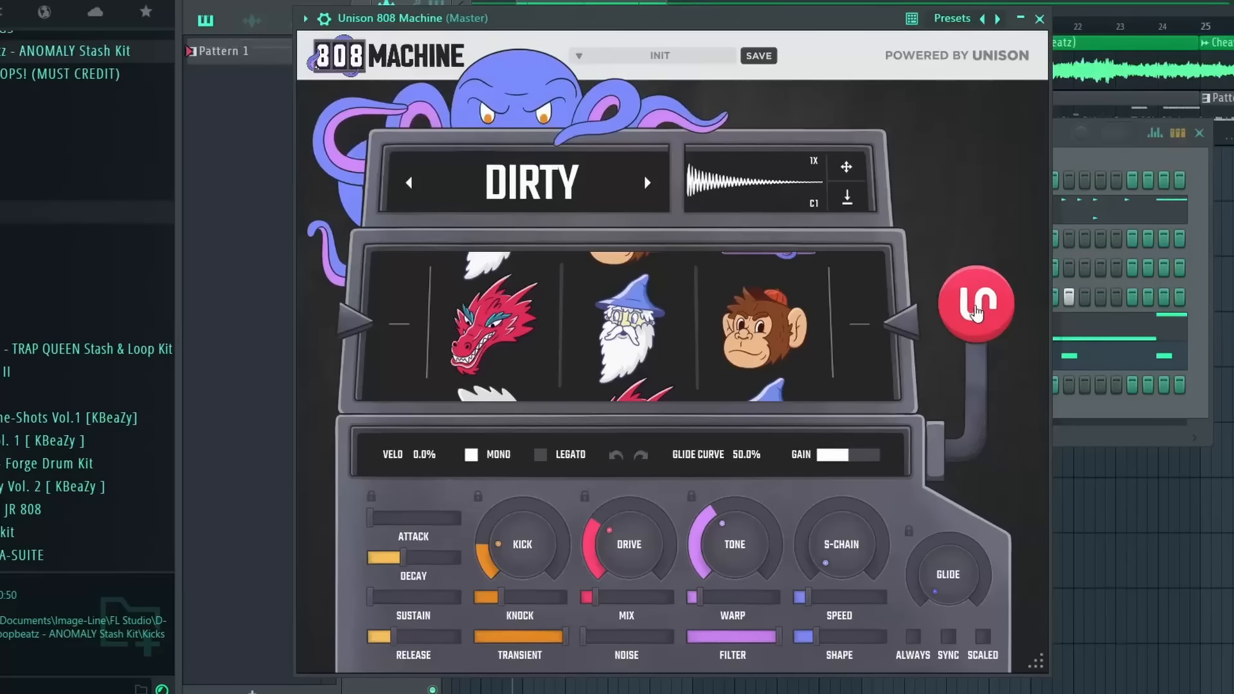
# Generate several random 808 sounds in Unison 808 Machine, moving from the Dirty style to Aggressive.
pyautogui.click(993, 305)
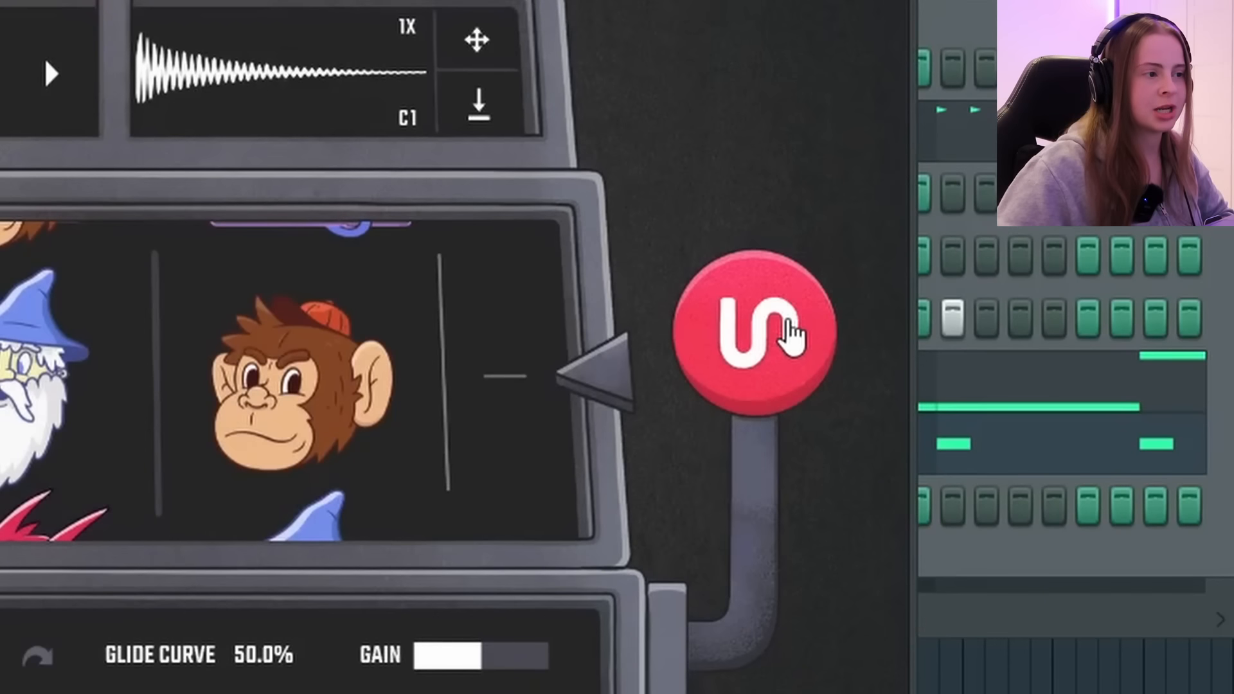
pyautogui.click(792, 333)
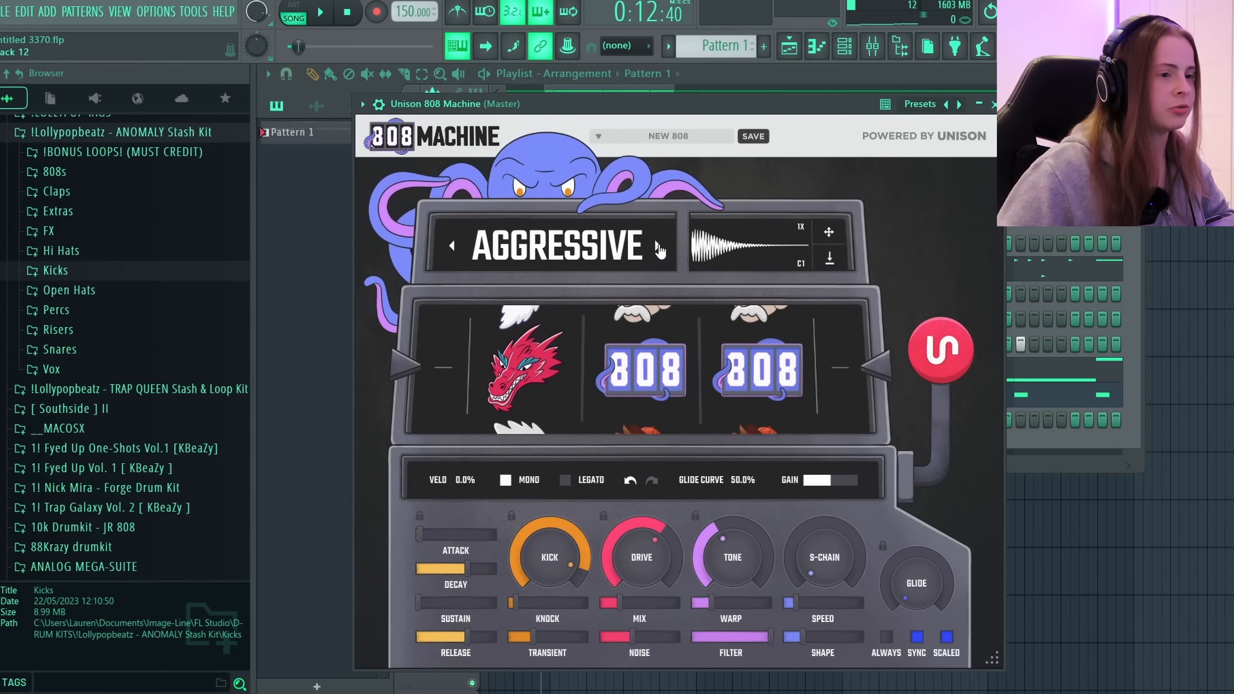
pyautogui.click(972, 339)
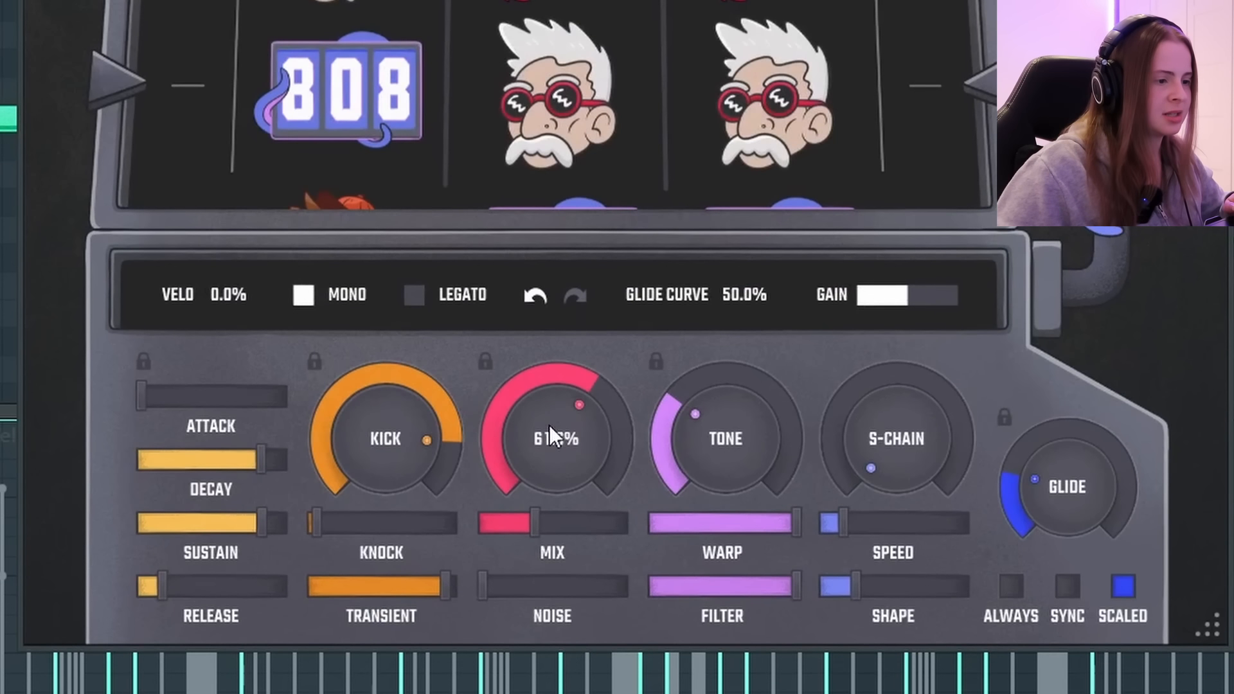
# Set the generated 808's drive to 74.0% and its mix to 50.1%, and turn down the tone.
pyautogui.moveTo(549, 392); pyautogui.dragTo(552, 379)
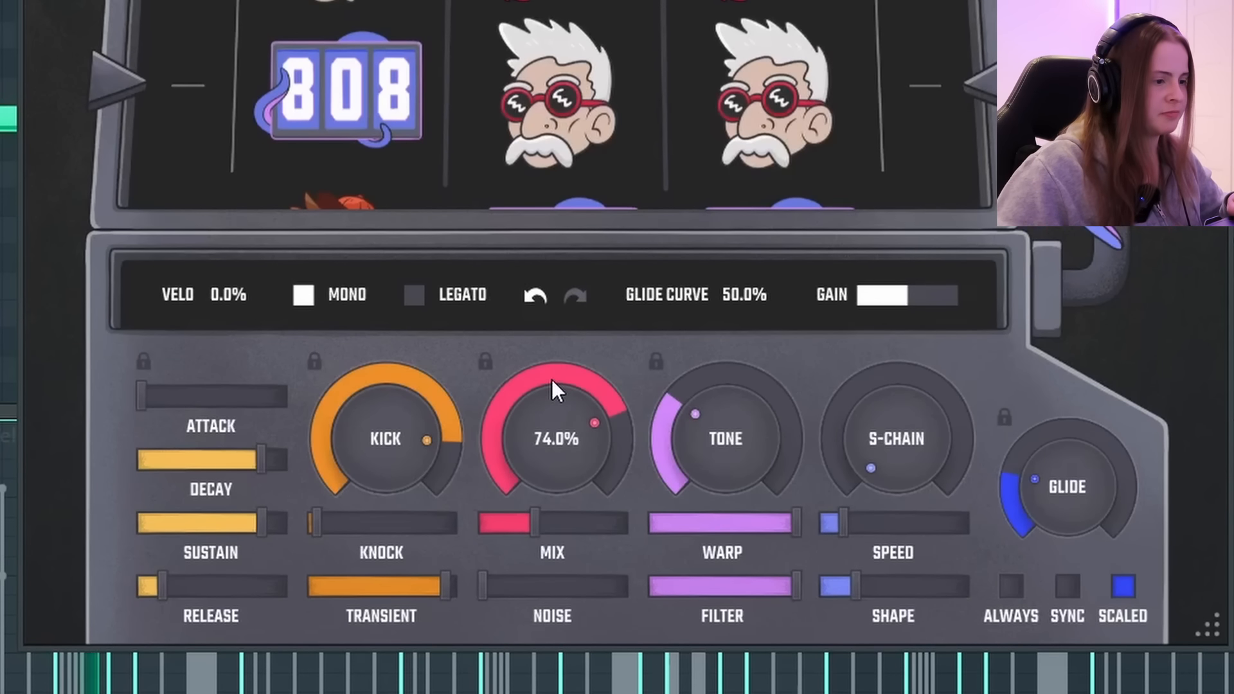
pyautogui.moveTo(536, 520); pyautogui.dragTo(553, 515)
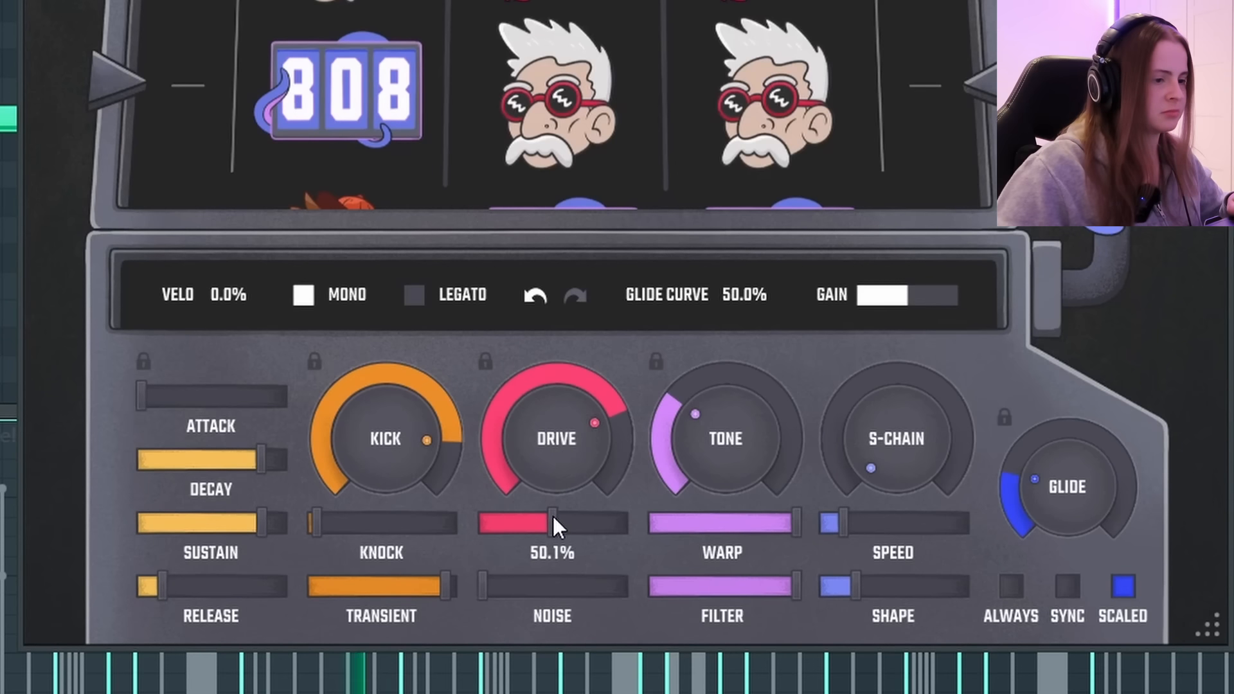
pyautogui.moveTo(708, 437); pyautogui.dragTo(704, 477)
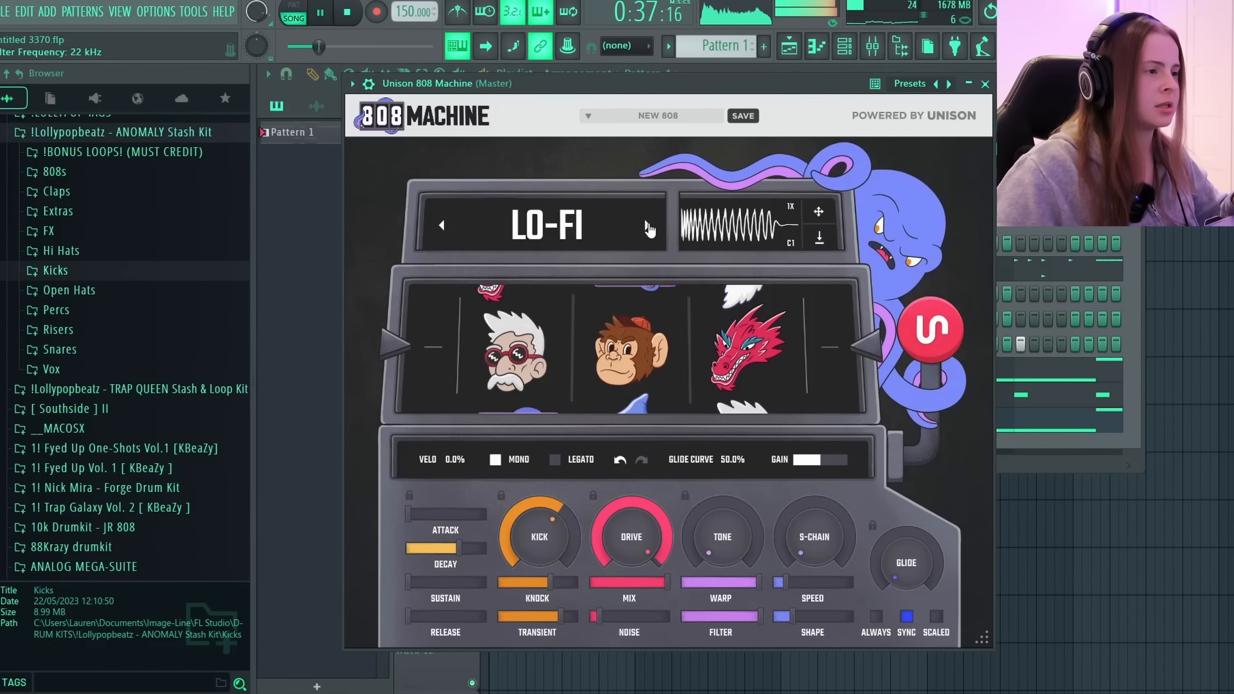
# Generate another 808 sound and move the exported Unison 808 - Unique - C1 clip on Track 3 past bar 33.
pyautogui.click(930, 329)
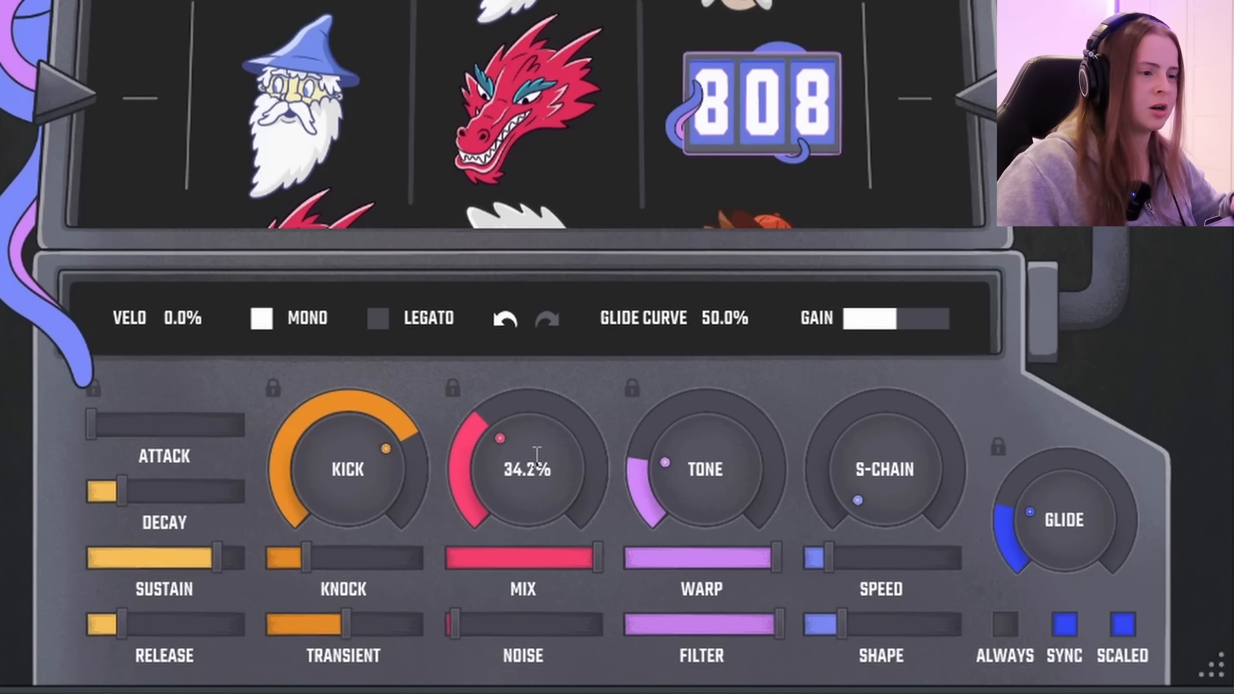
pyautogui.moveTo(901, 328); pyautogui.dragTo(902, 327)
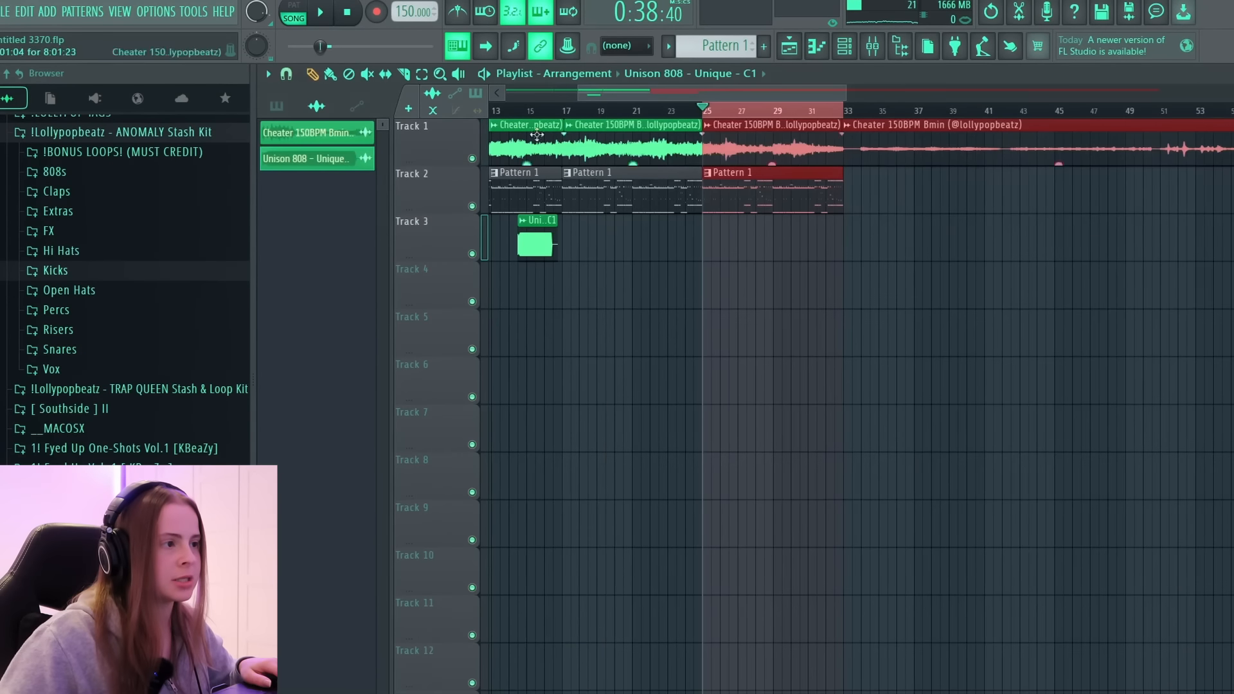
pyautogui.moveTo(532, 243); pyautogui.dragTo(914, 242)
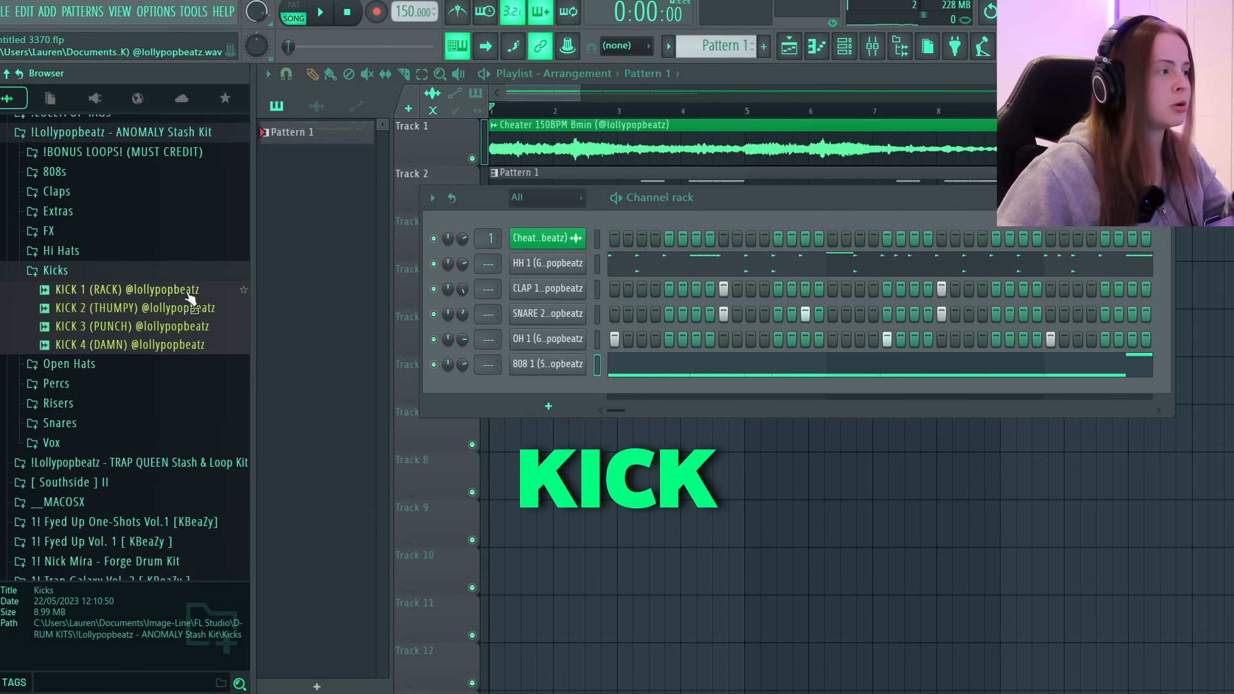
# Load KICK 1 (RACK) as a new channel and paste the 808 1 (SPINZZZ) notes into its piano roll.
pyautogui.rightClick(191, 297)
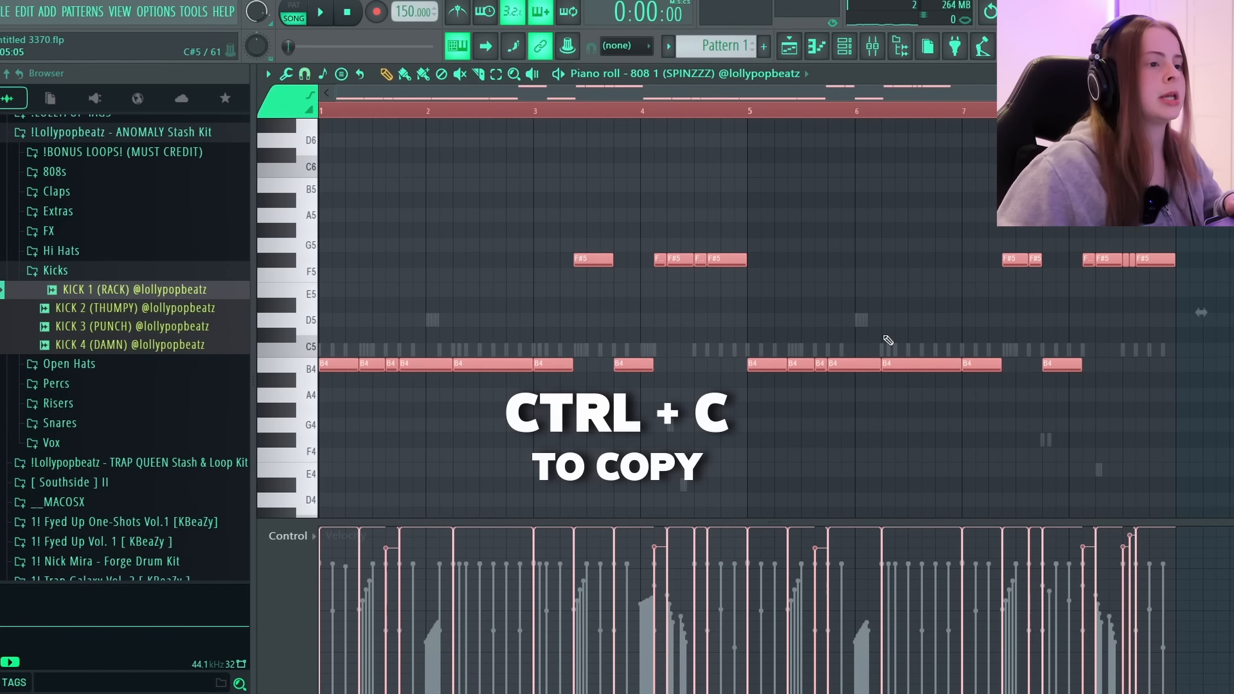
pyautogui.click(769, 75)
pyautogui.click(741, 310)
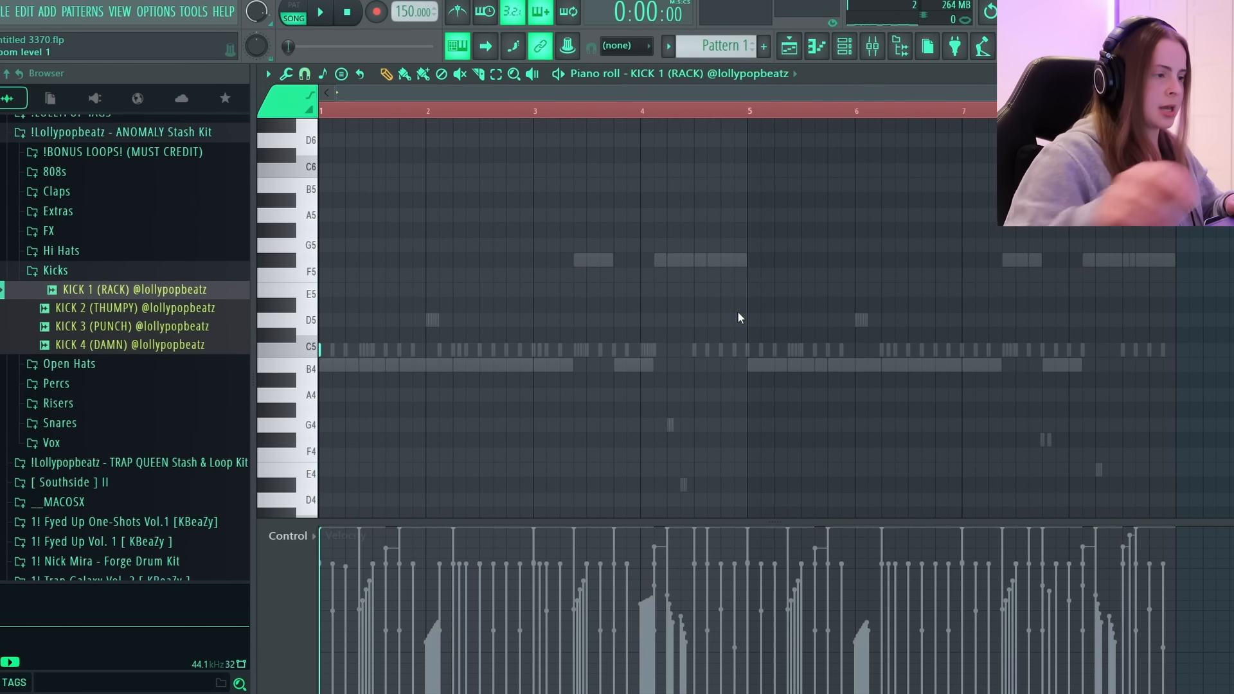
pyautogui.hotkey('ctrl', 'v')
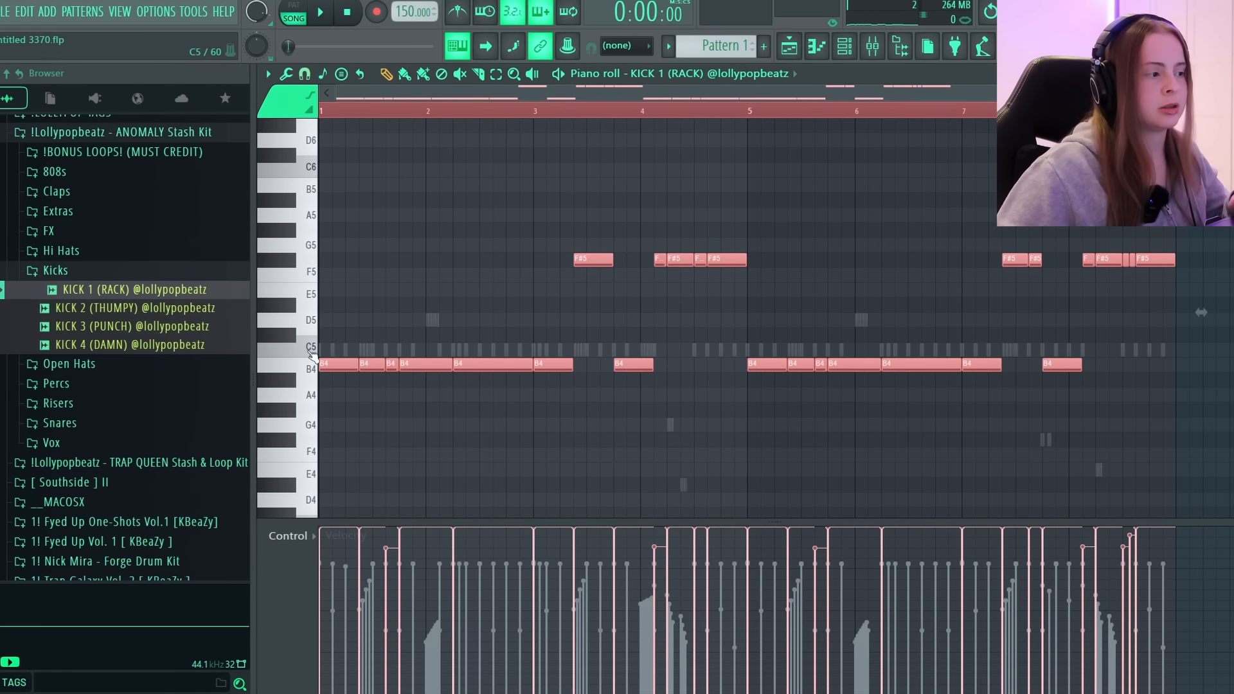
# Limit all pasted kick notes to C#5 and shorten them to a uniform length.
pyautogui.hotkey('alt', 'k')
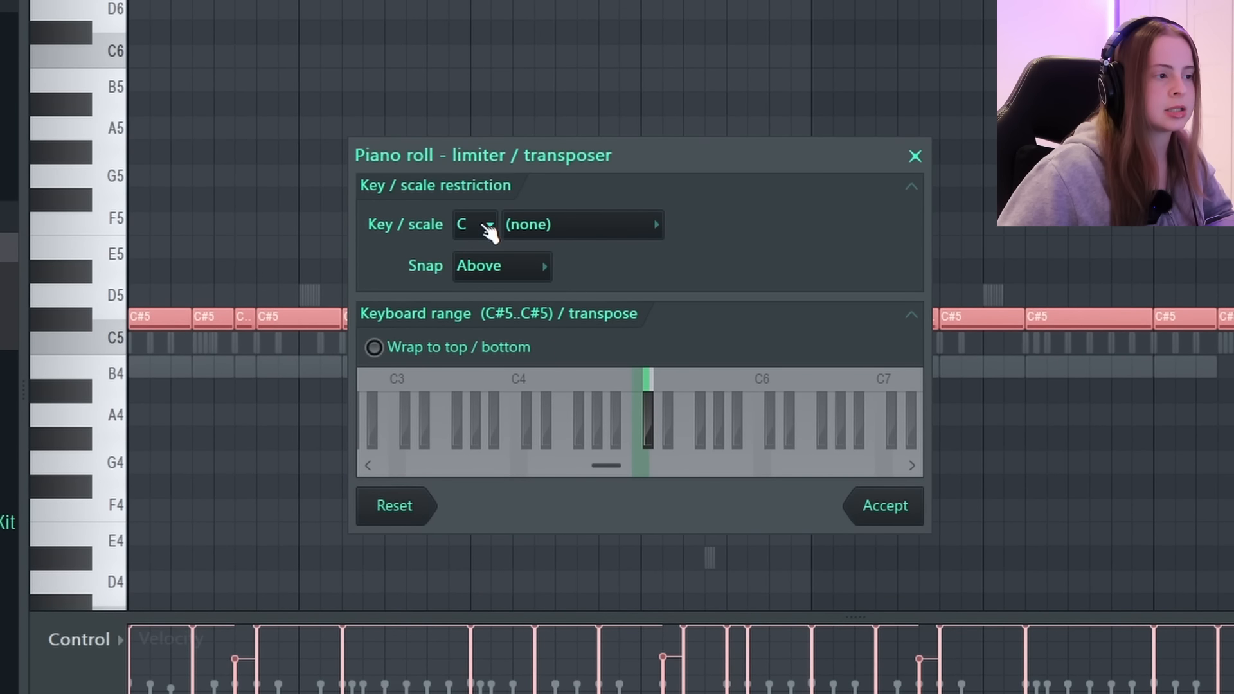
pyautogui.click(899, 508)
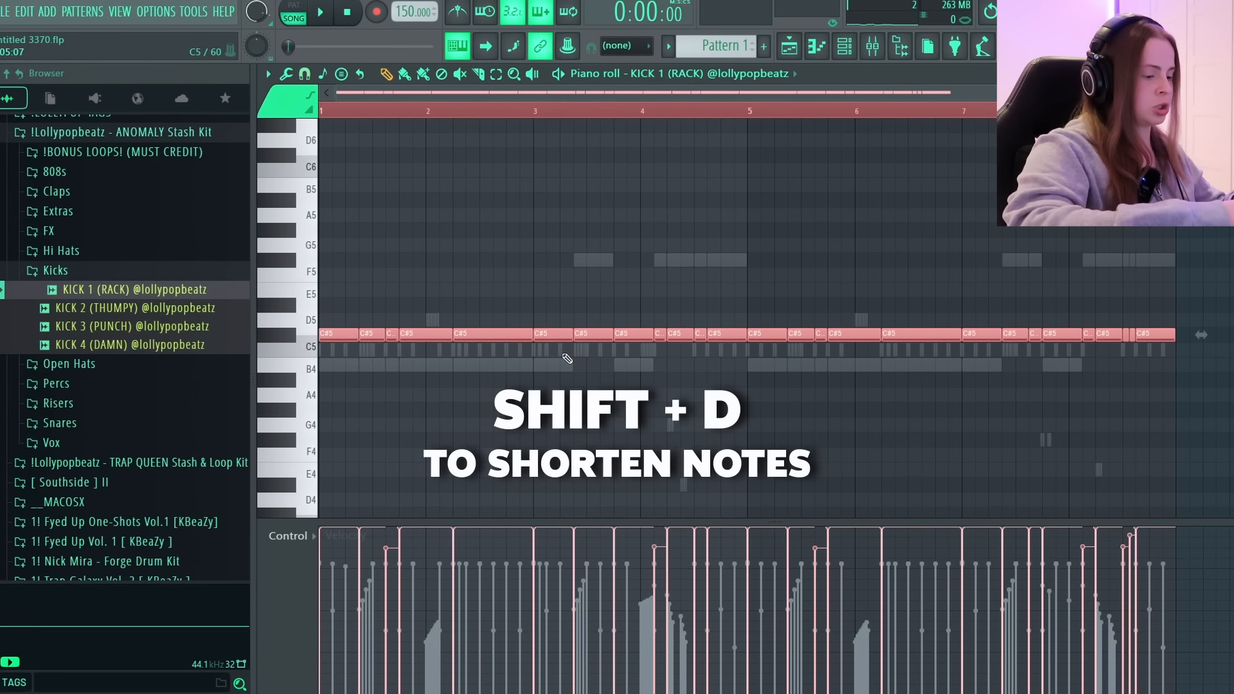
pyautogui.hotkey('shift', 'd')
# Delete the last C#5 kick note in bar 4 of the KICK 1 (RACK) pattern.
pyautogui.scroll(5, 383, 111)
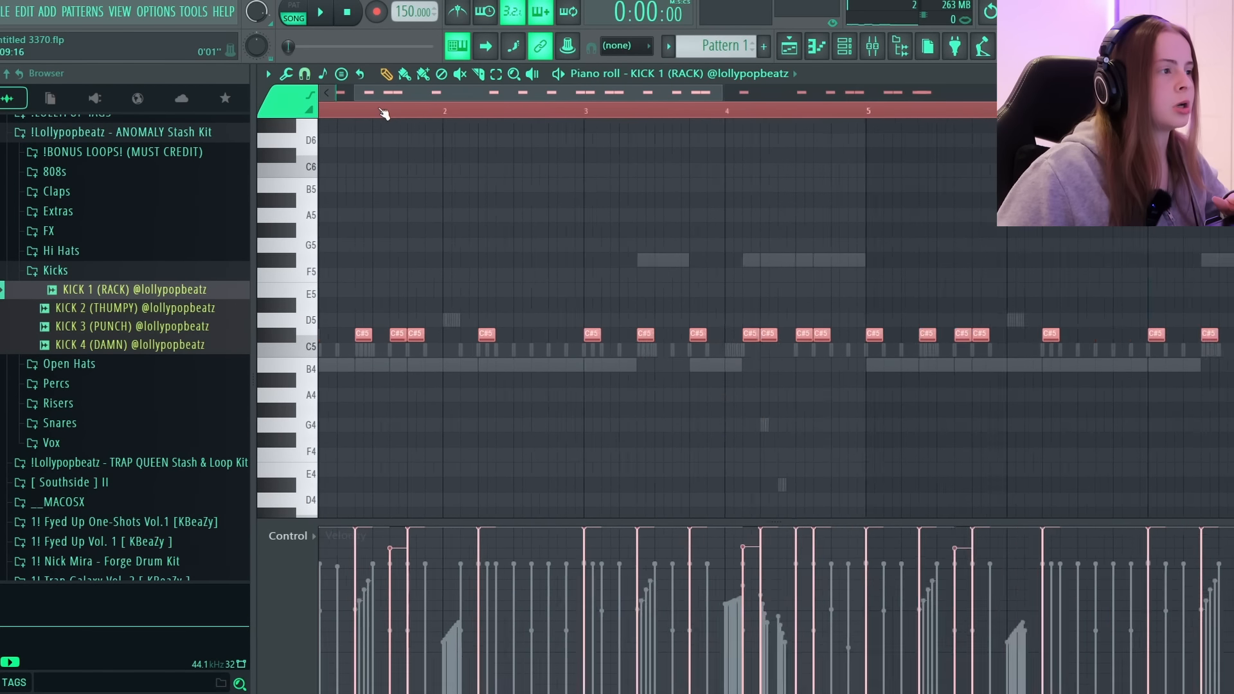
pyautogui.moveTo(401, 96); pyautogui.dragTo(363, 96)
pyautogui.scroll(-4, 340, 112)
pyautogui.scroll(2, 341, 111)
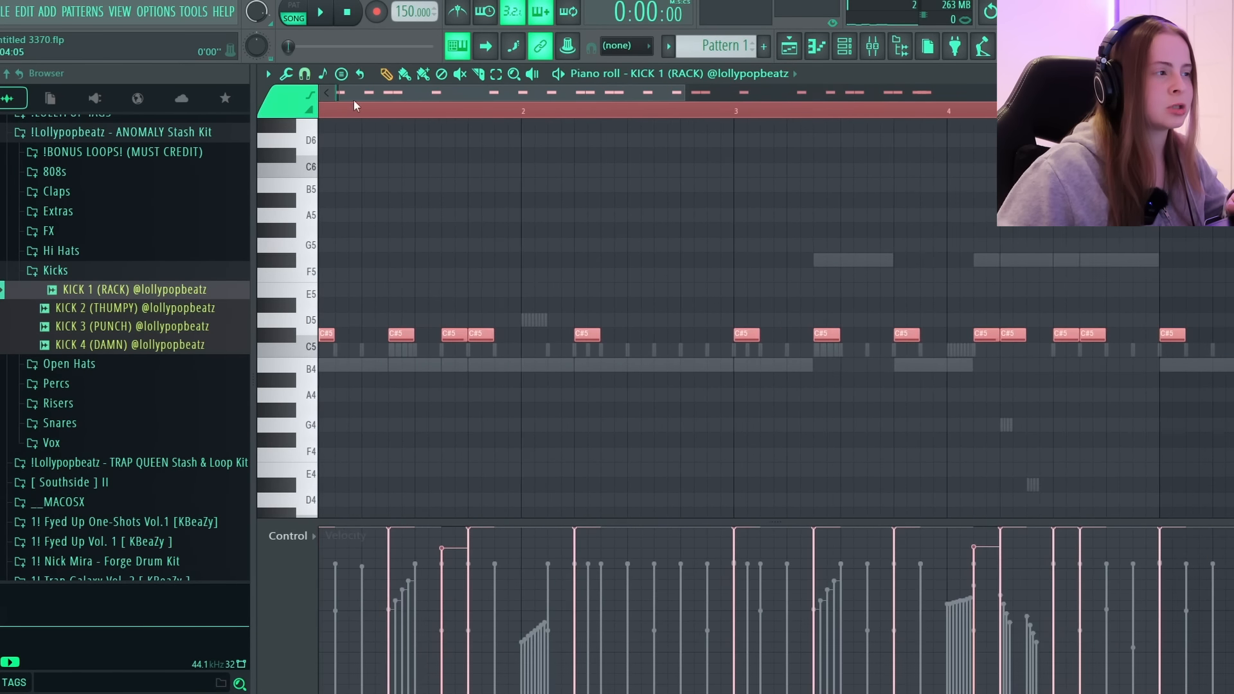
pyautogui.hotkey('ctrl', 'l')
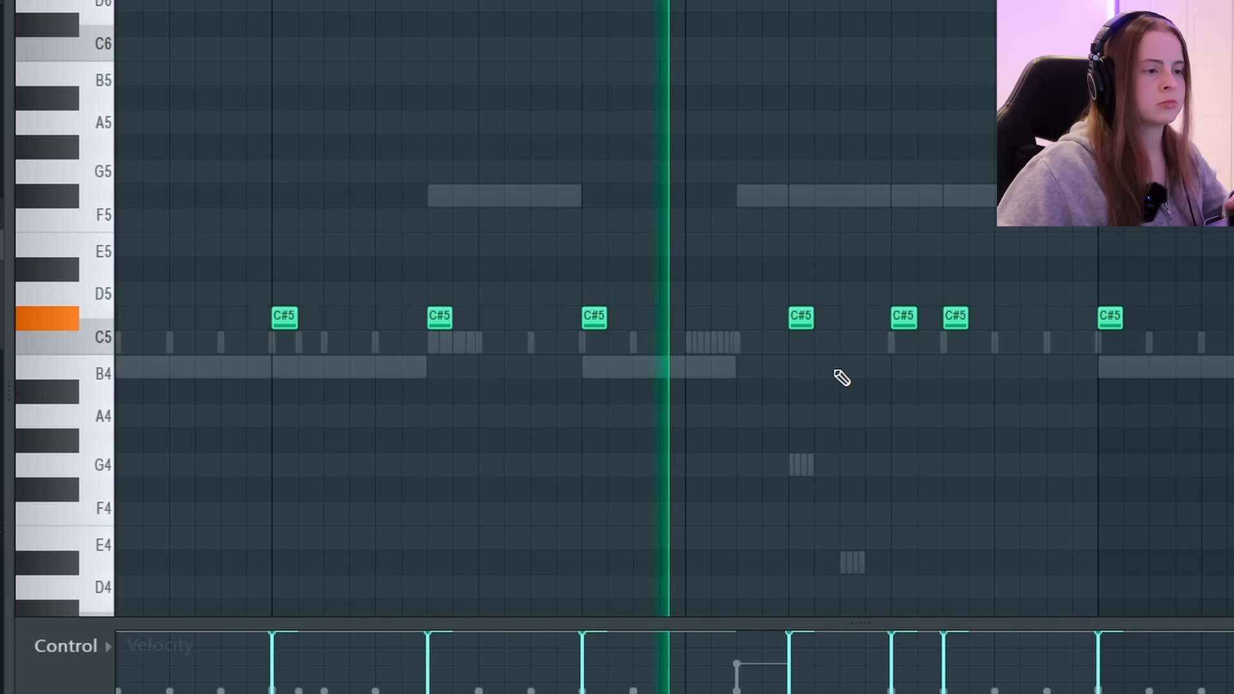
pyautogui.rightClick(955, 317)
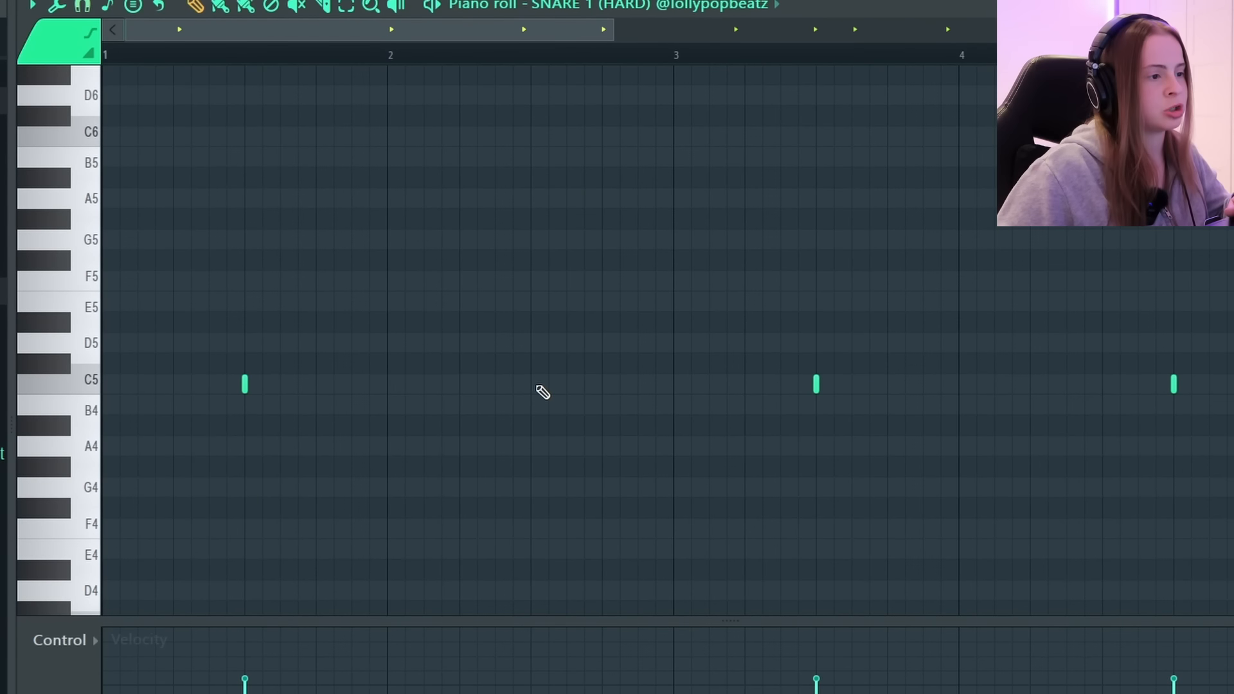
# Play through the SNARE 1 (HARD) and HH 13 (TAY KEITH) patterns and examine their note placement.
pyautogui.press('space')
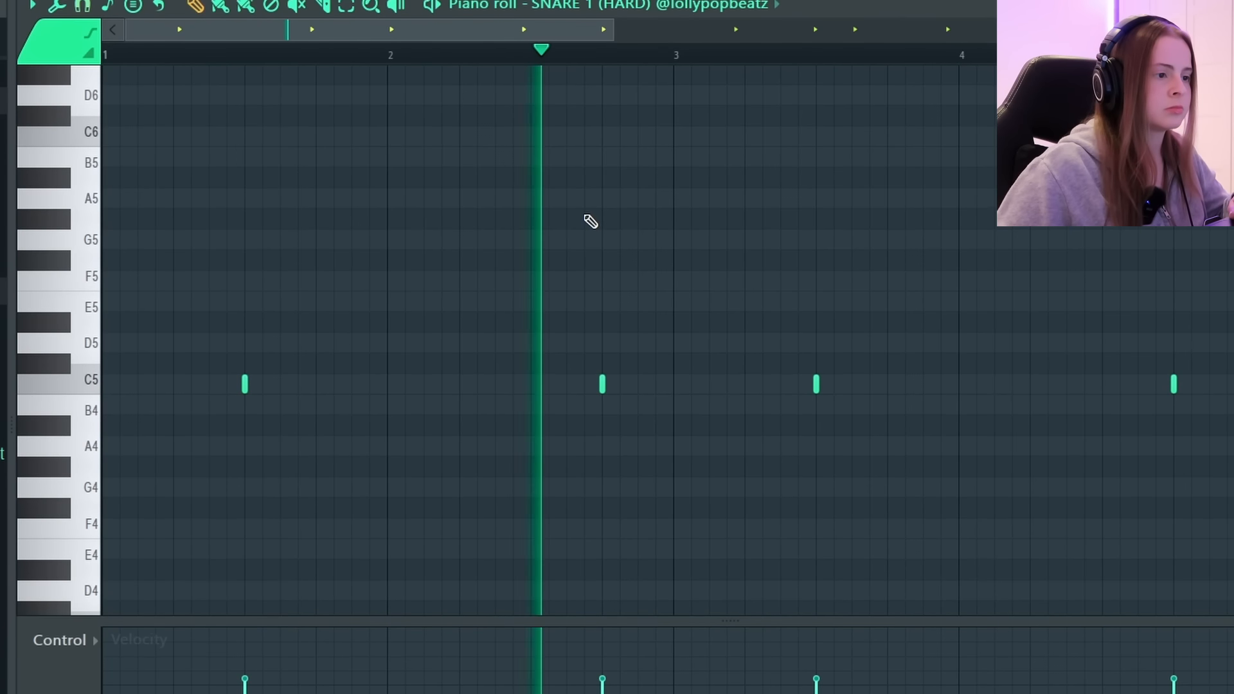
pyautogui.moveTo(570, 28); pyautogui.dragTo(712, 43)
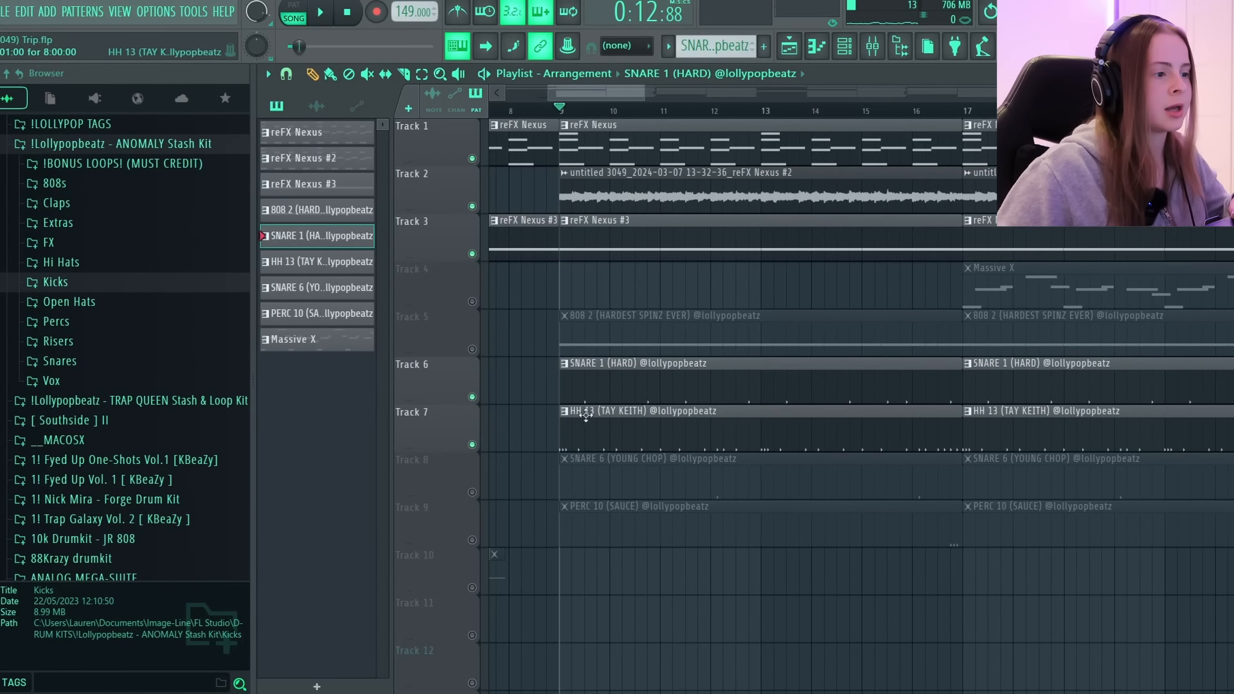
pyautogui.doubleClick(586, 415)
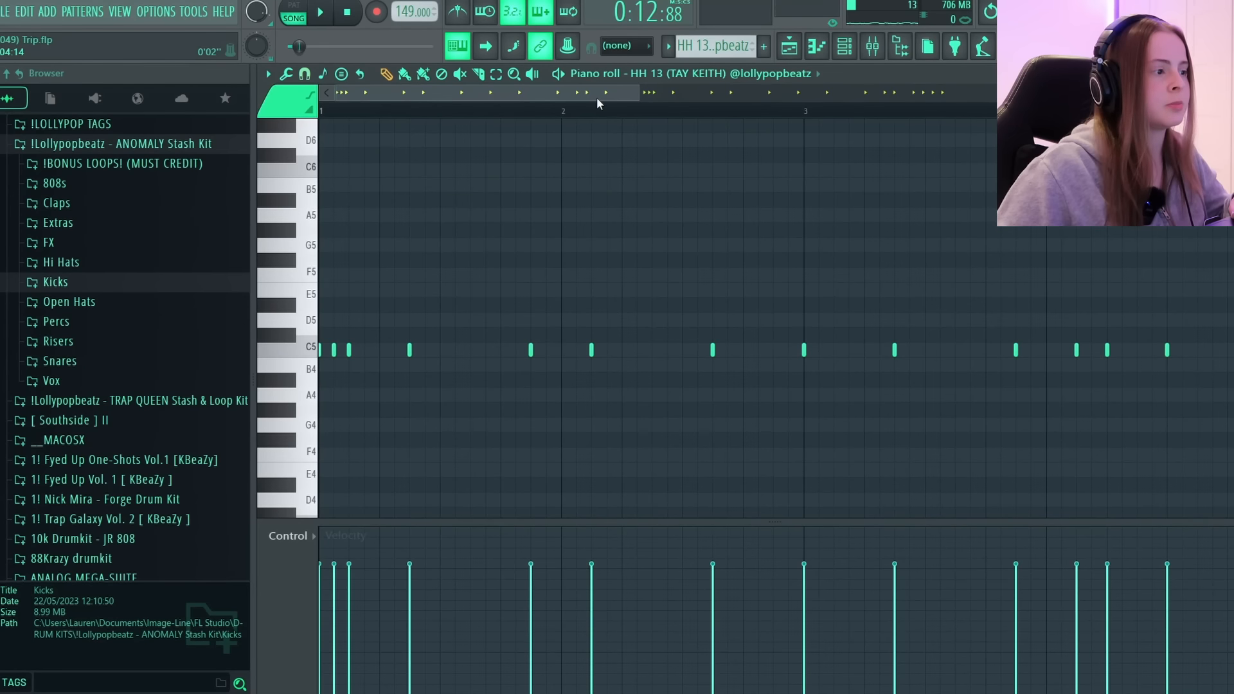
pyautogui.press('space')
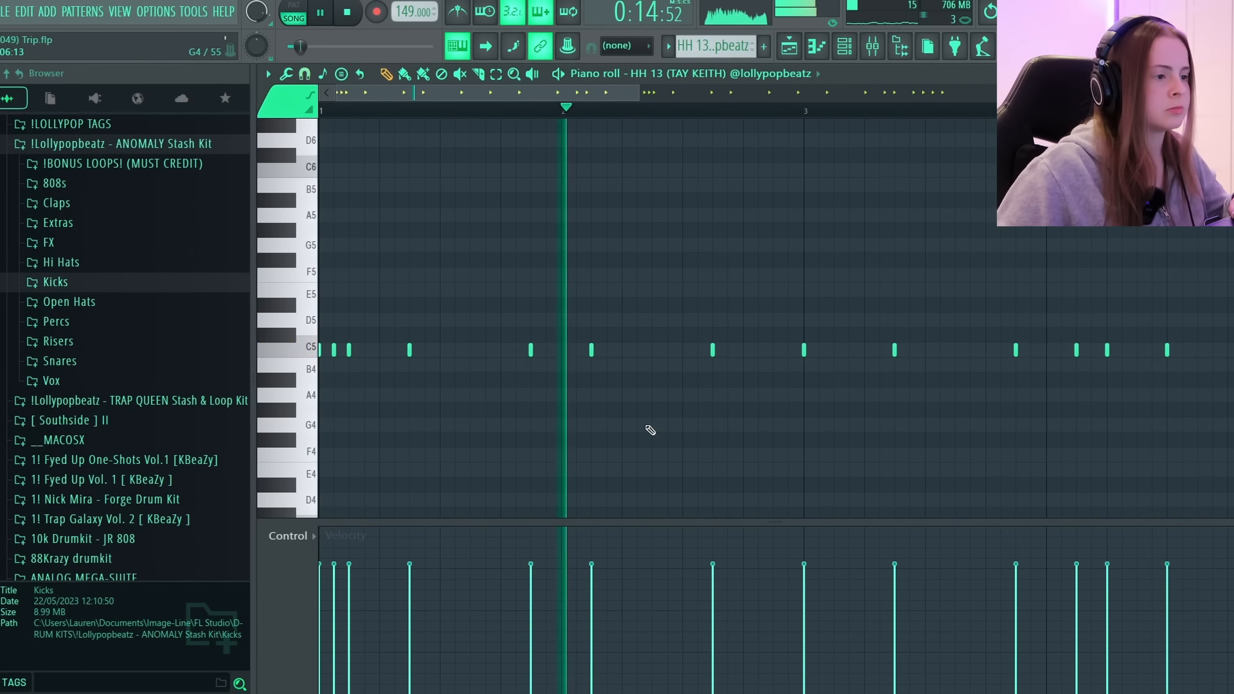
pyautogui.moveTo(538, 92); pyautogui.dragTo(757, 91)
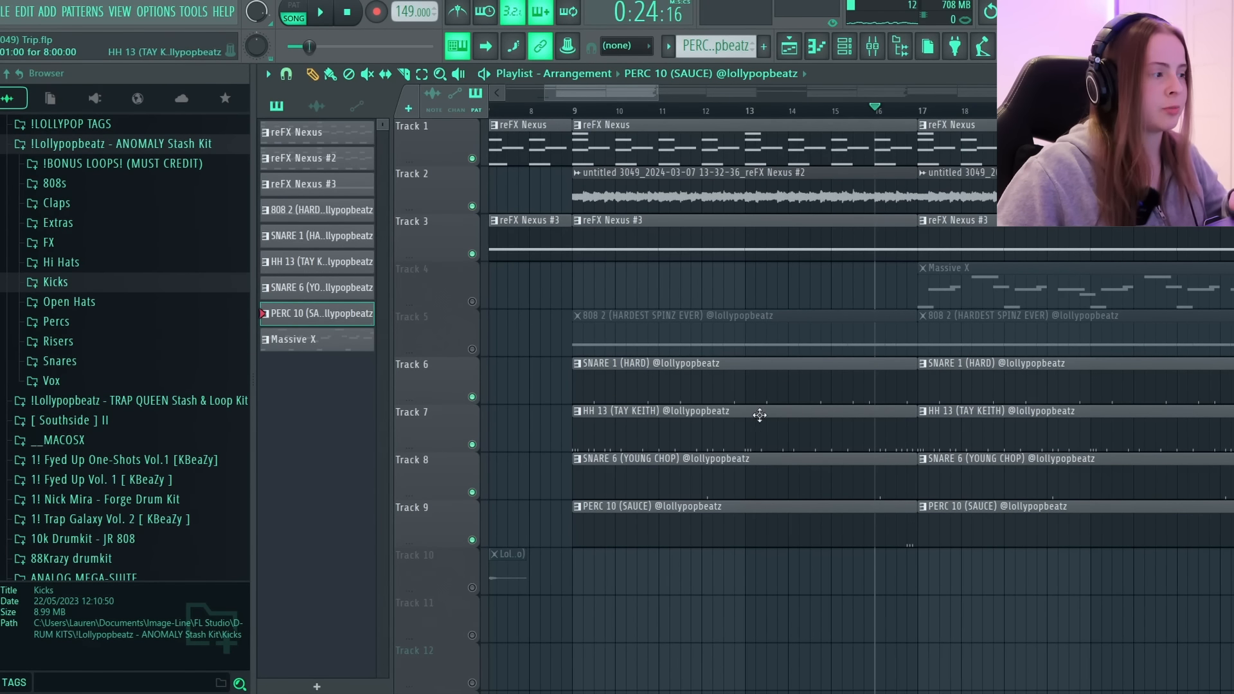
# Collapse the ANOMALY Stash Kit folder and expand the TRAP QUEEN Stash & Loop Kit folder.
pyautogui.click(192, 145)
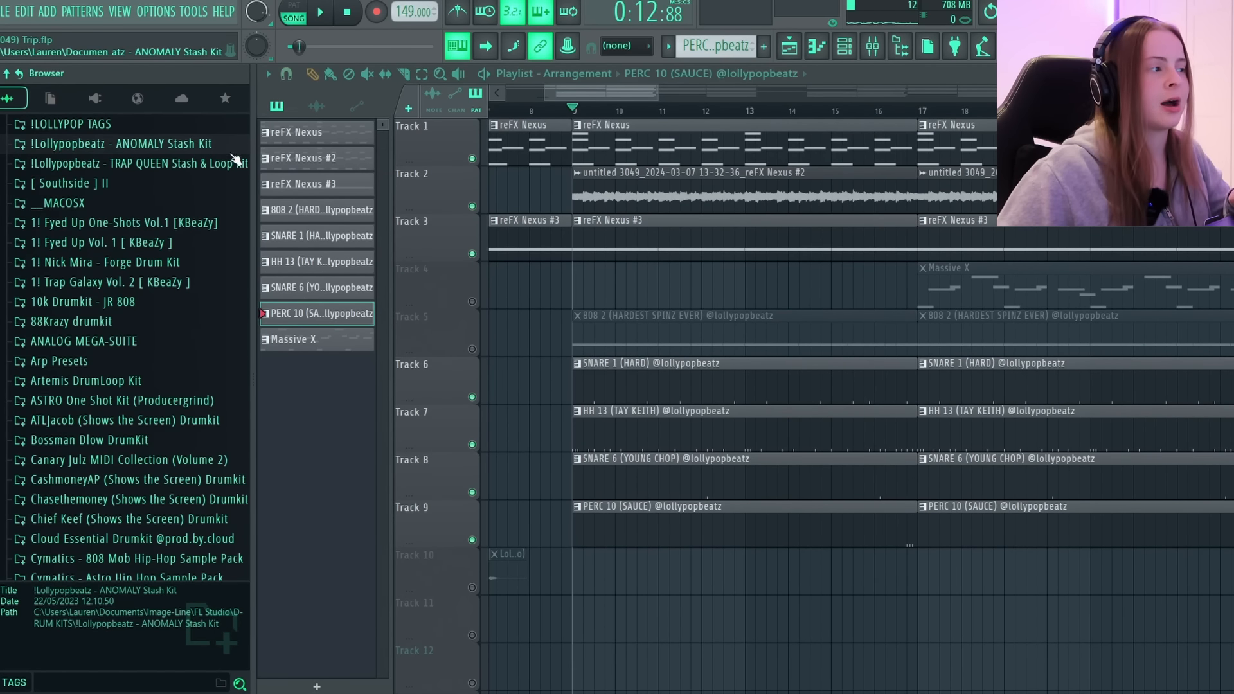
pyautogui.click(222, 165)
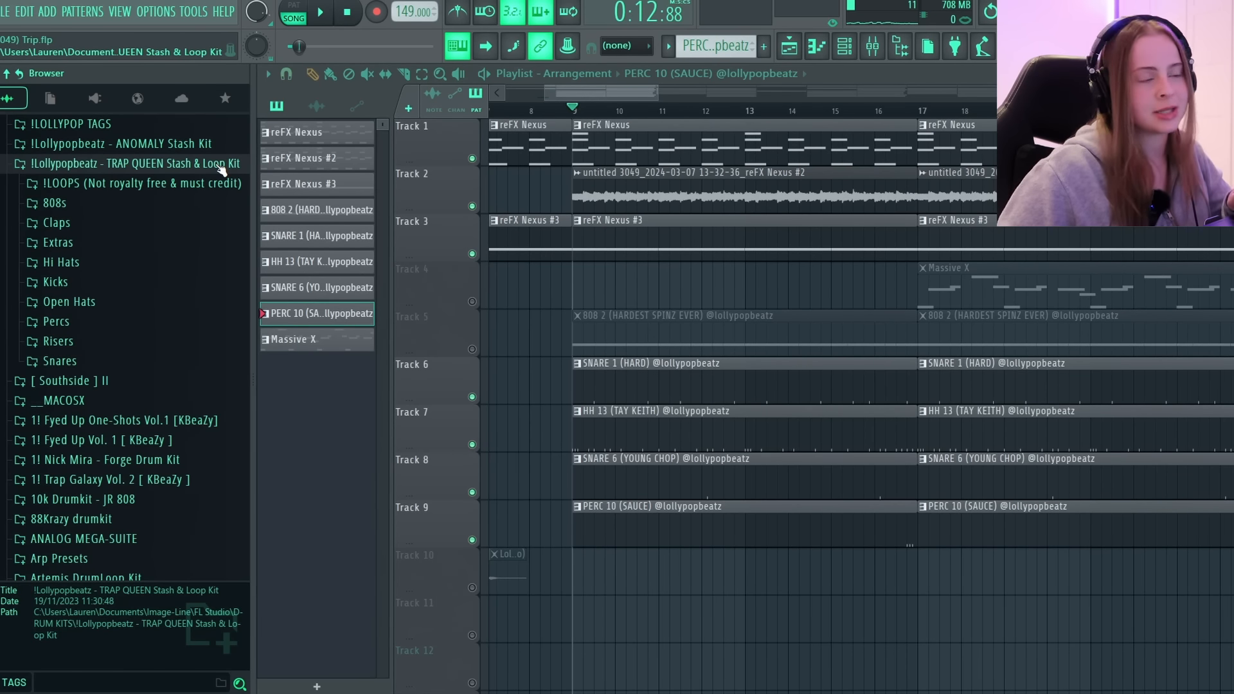
# Unmute Track 5 and play through its 808 2 (HARDEST SPINZ EVER) pattern in the piano roll.
pyautogui.click(473, 350)
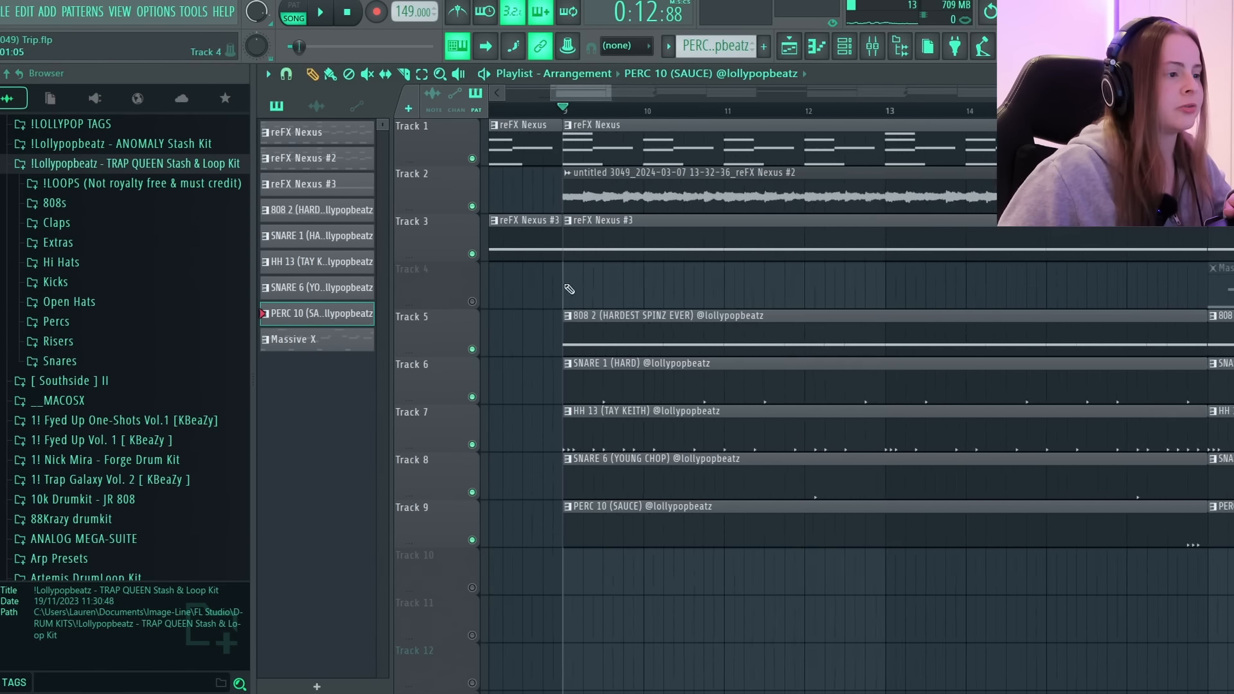
pyautogui.doubleClick(577, 316)
pyautogui.press('space')
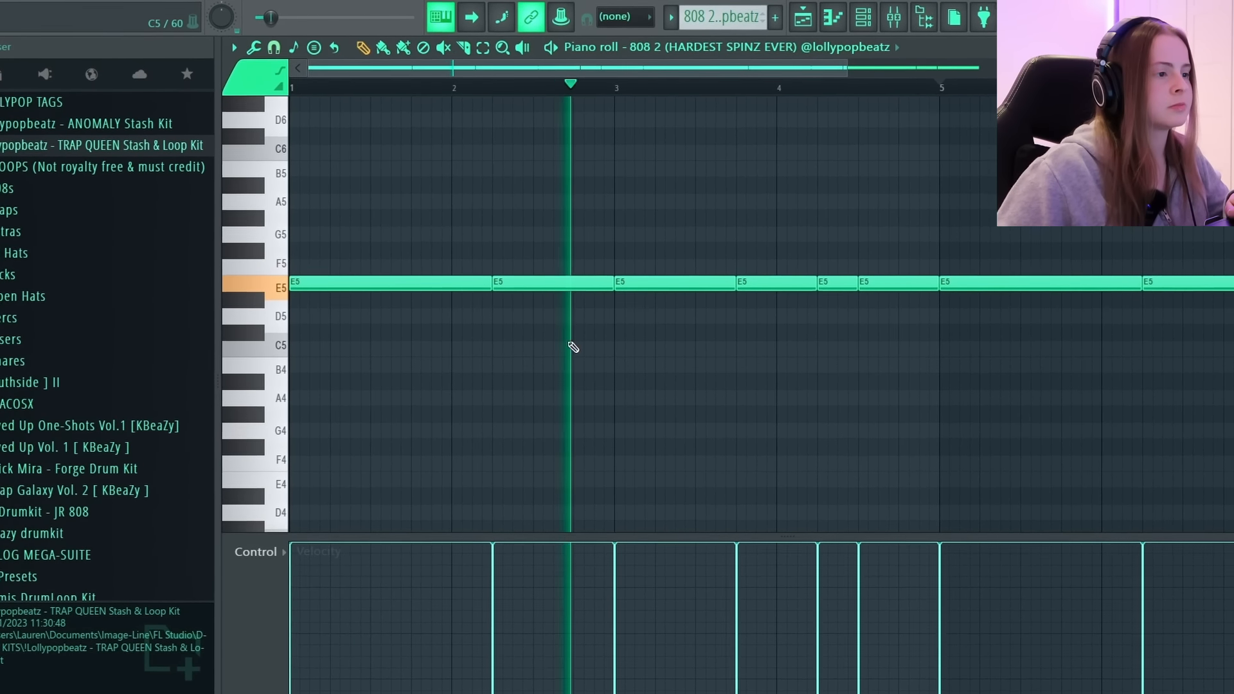
pyautogui.moveTo(621, 72); pyautogui.dragTo(727, 53)
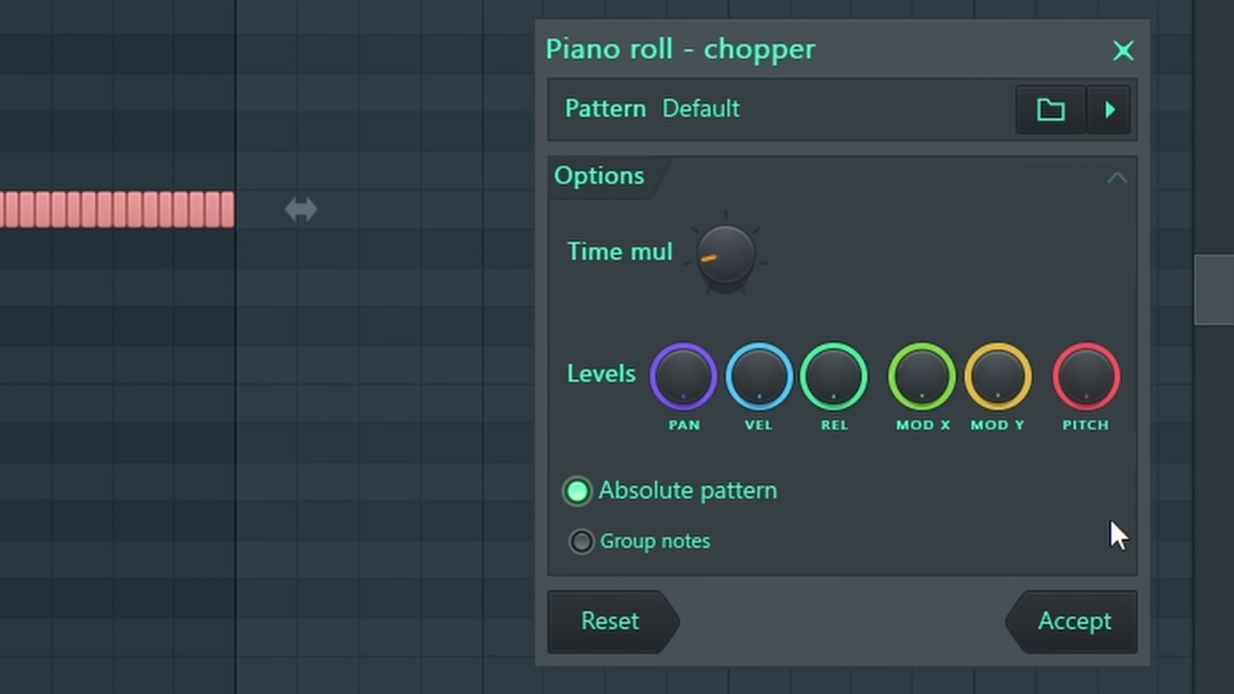
# Chop the final E5 808 note into a fast roll and ramp the chopped notes' velocities upward.
pyautogui.click(1092, 652)
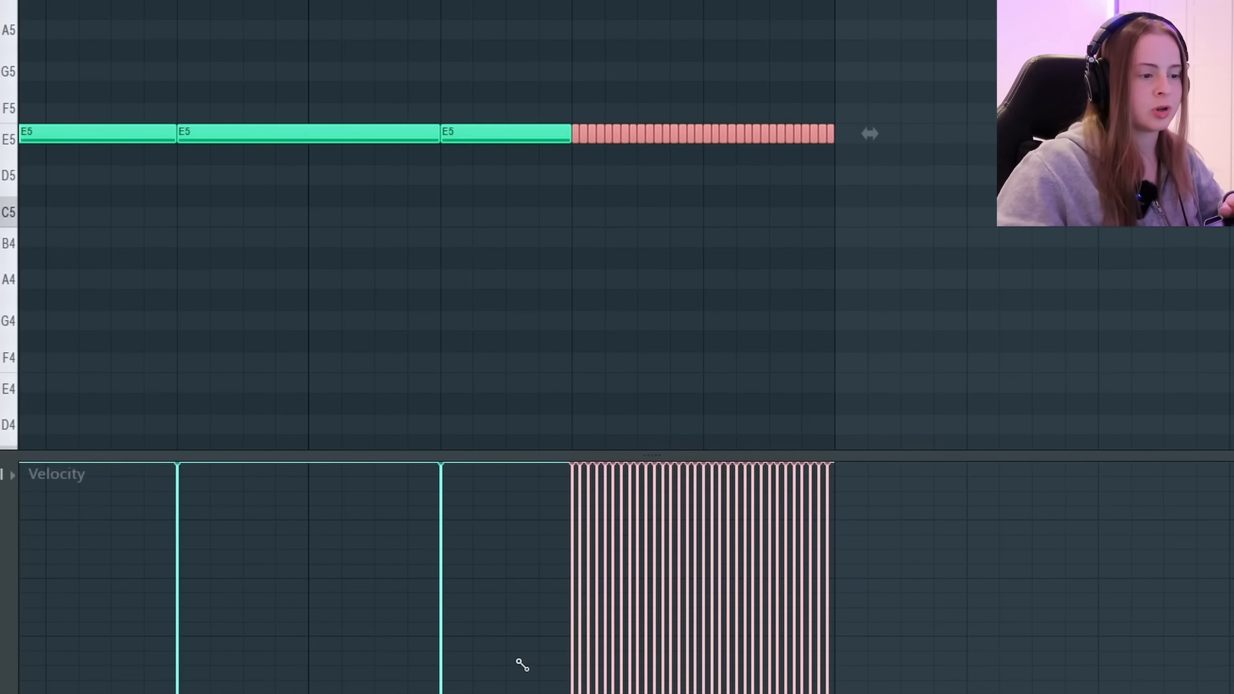
pyautogui.moveTo(522, 666); pyautogui.dragTo(958, 511)
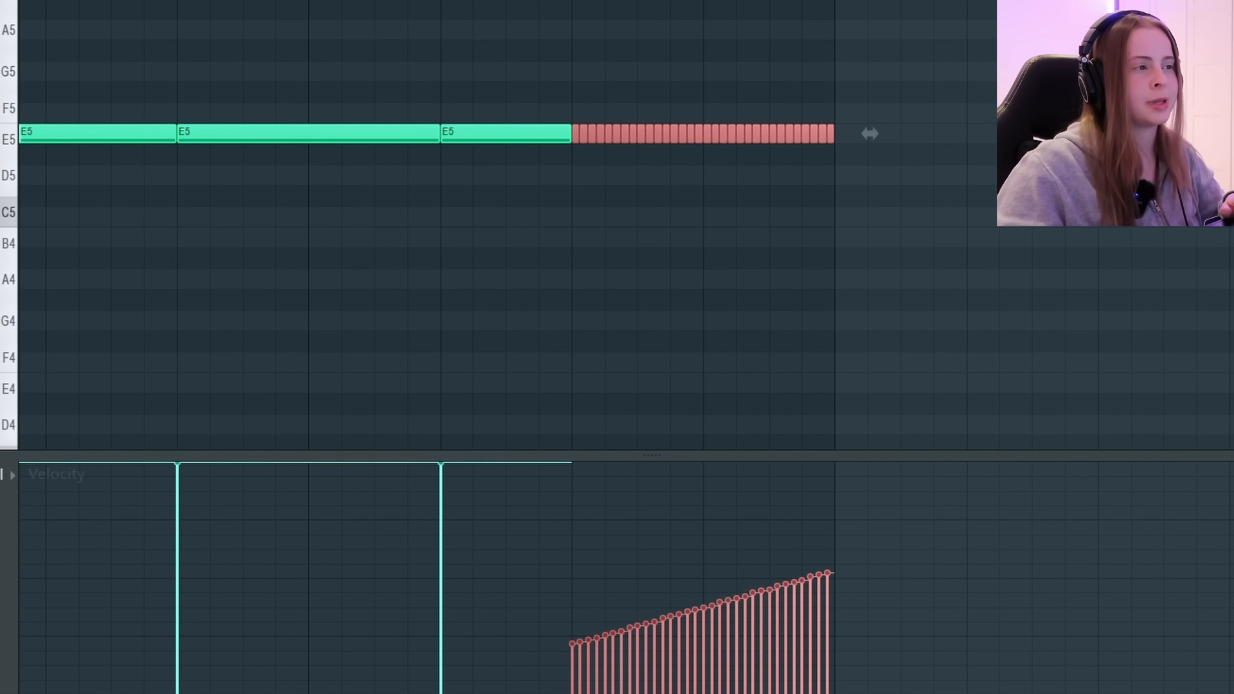
pyautogui.scroll(-3, 387, 347)
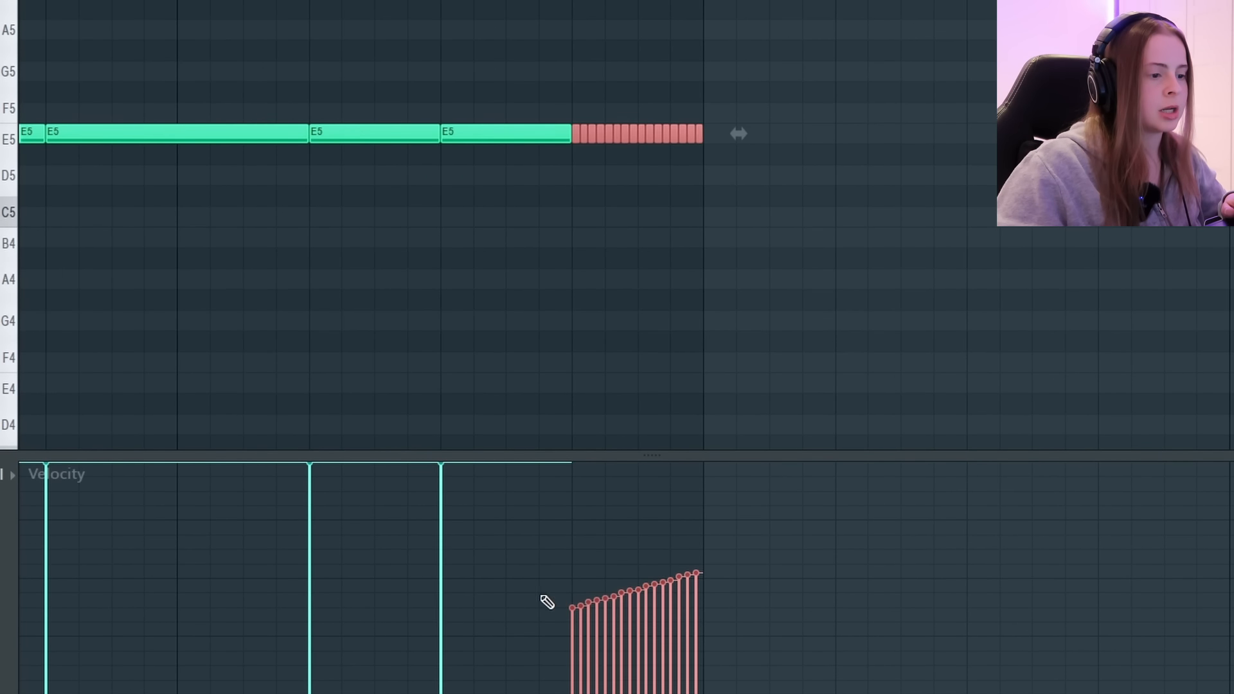
pyautogui.moveTo(542, 595); pyautogui.dragTo(738, 485)
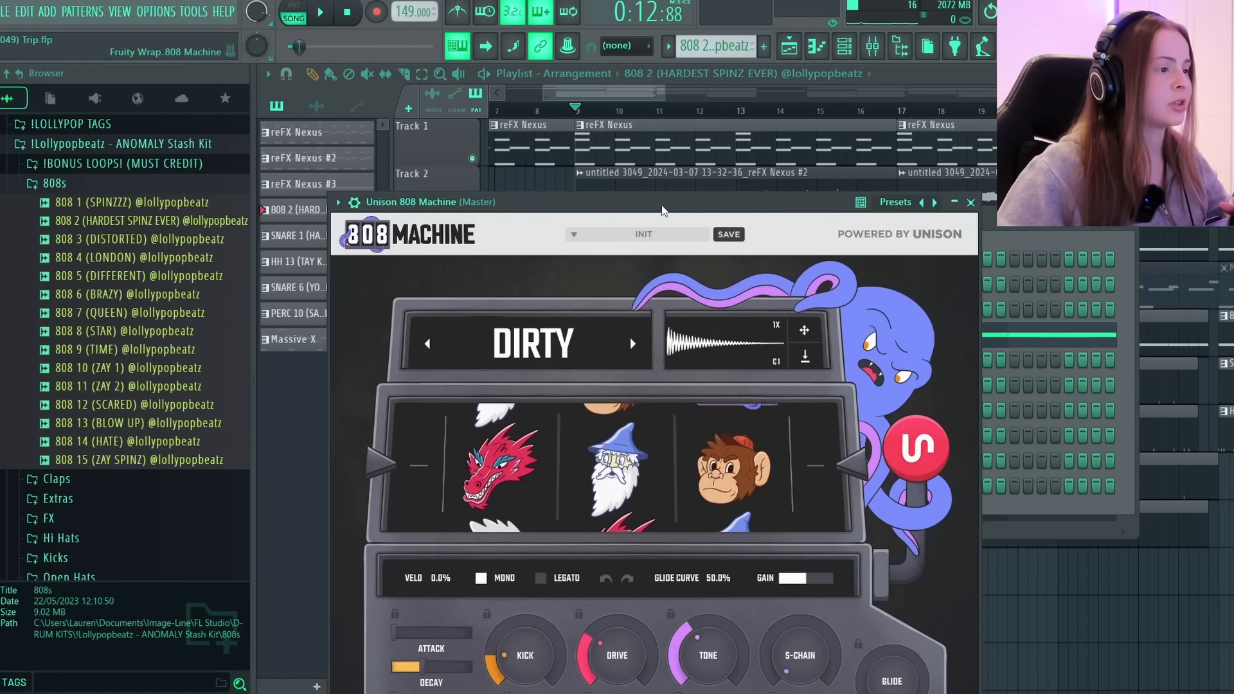
# Transpose all the E3 808 notes up two octaves to E5 and play the pattern at that pitch.
pyautogui.moveTo(662, 210); pyautogui.dragTo(667, 94)
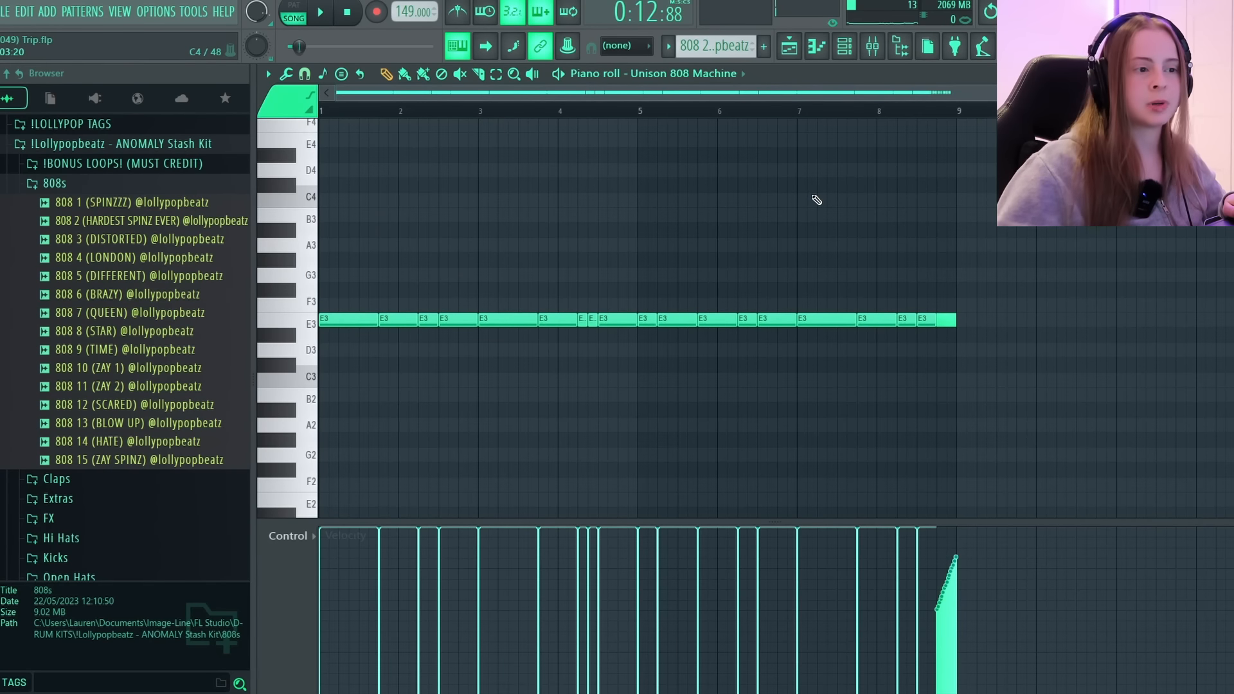
pyautogui.scroll(1, 817, 200)
pyautogui.scroll(2, 421, 112)
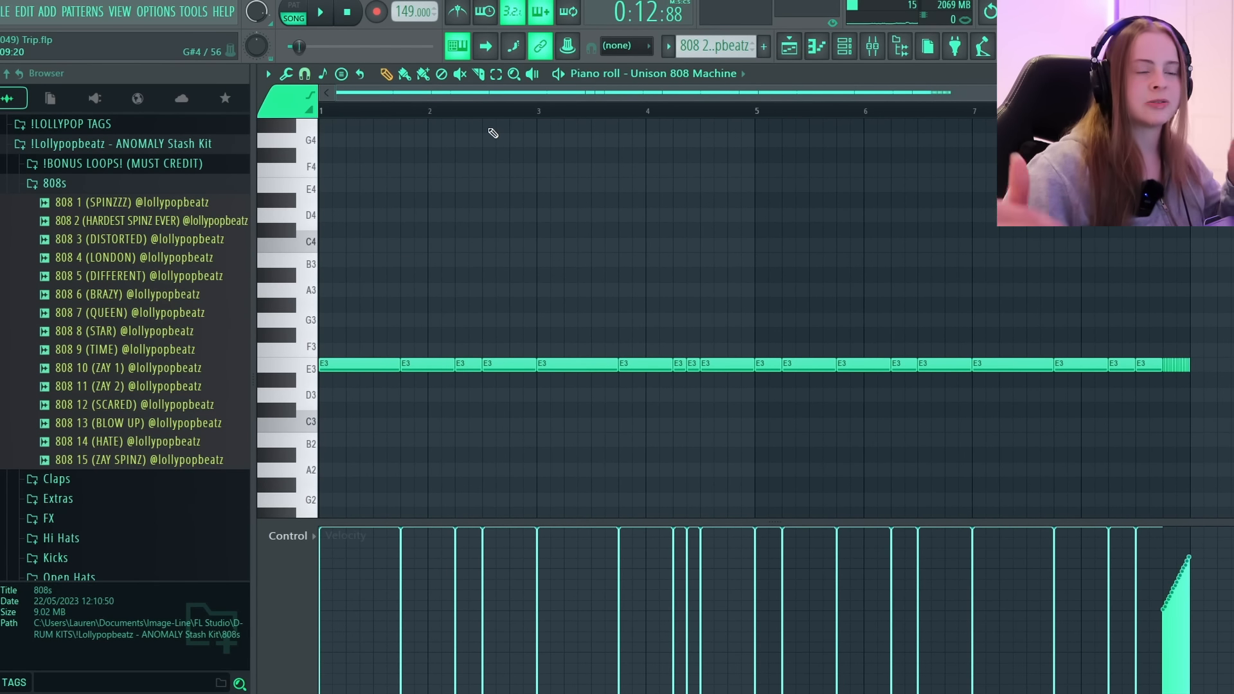
pyautogui.hotkey('ctrl', 'Up')
pyautogui.hotkey('ctrl', 'Up')
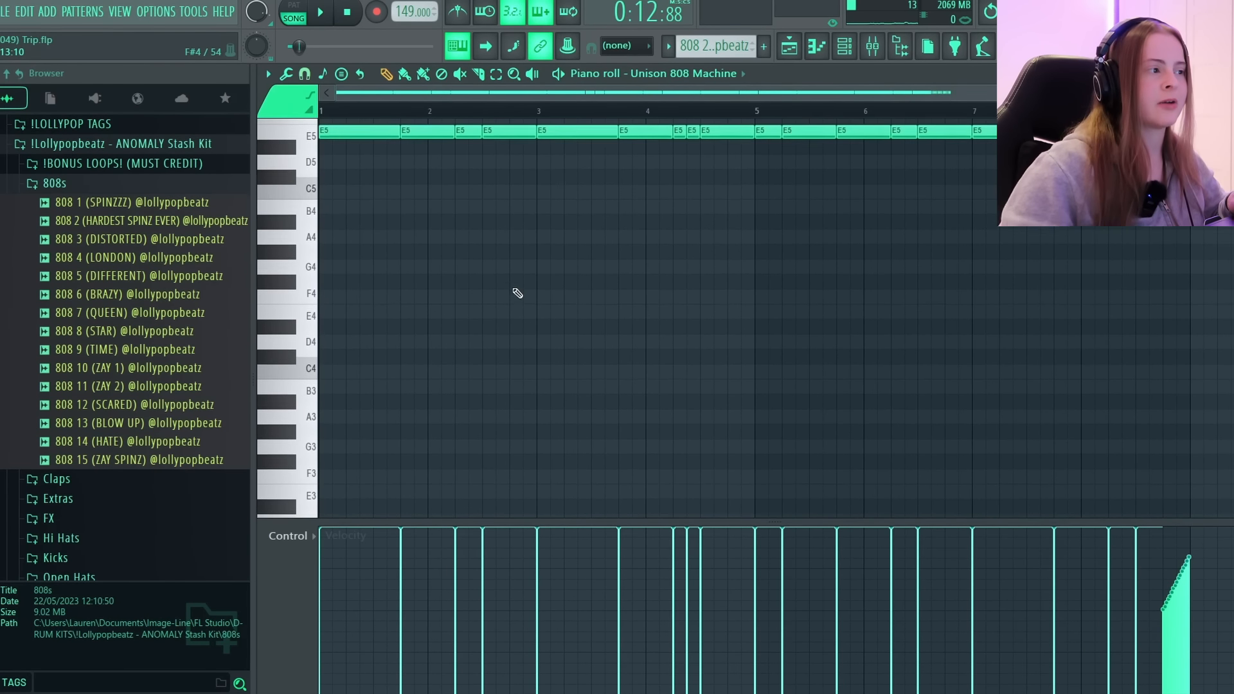
pyautogui.scroll(5, 366, 224)
pyautogui.press('space')
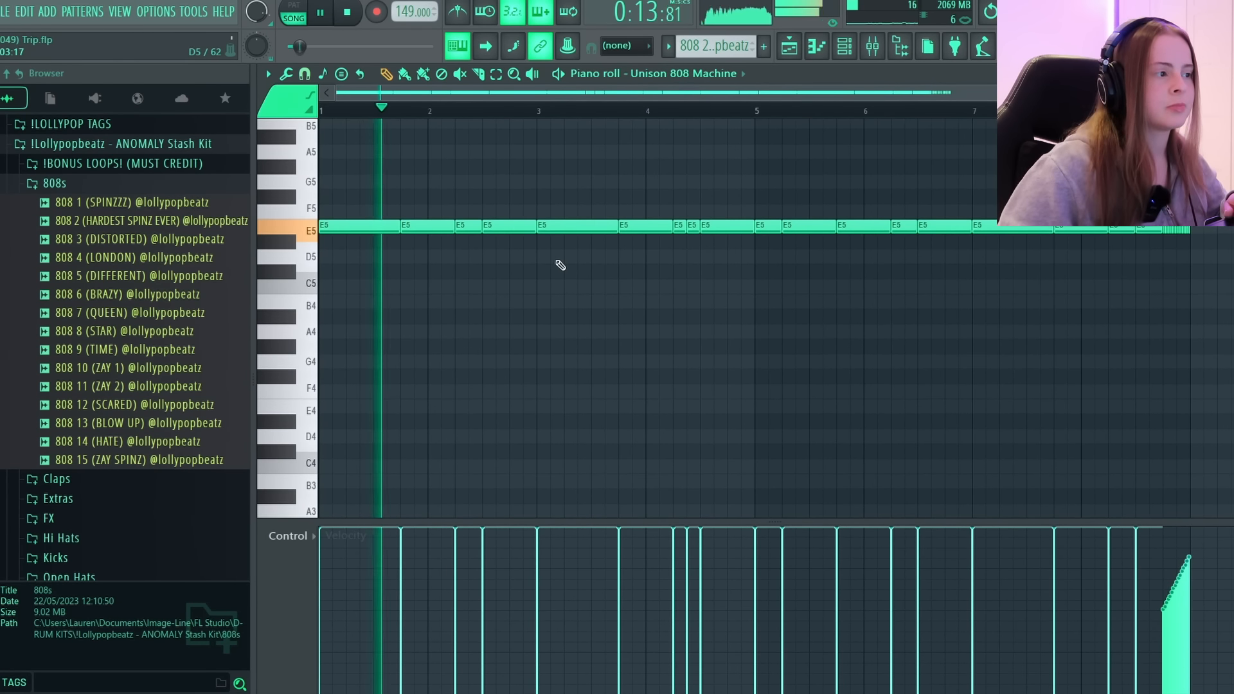
pyautogui.press('space')
# Transpose the 808 notes back down two octaves to E3.
pyautogui.hotkey('ctrl', 'Down')
pyautogui.hotkey('ctrl', 'Down')
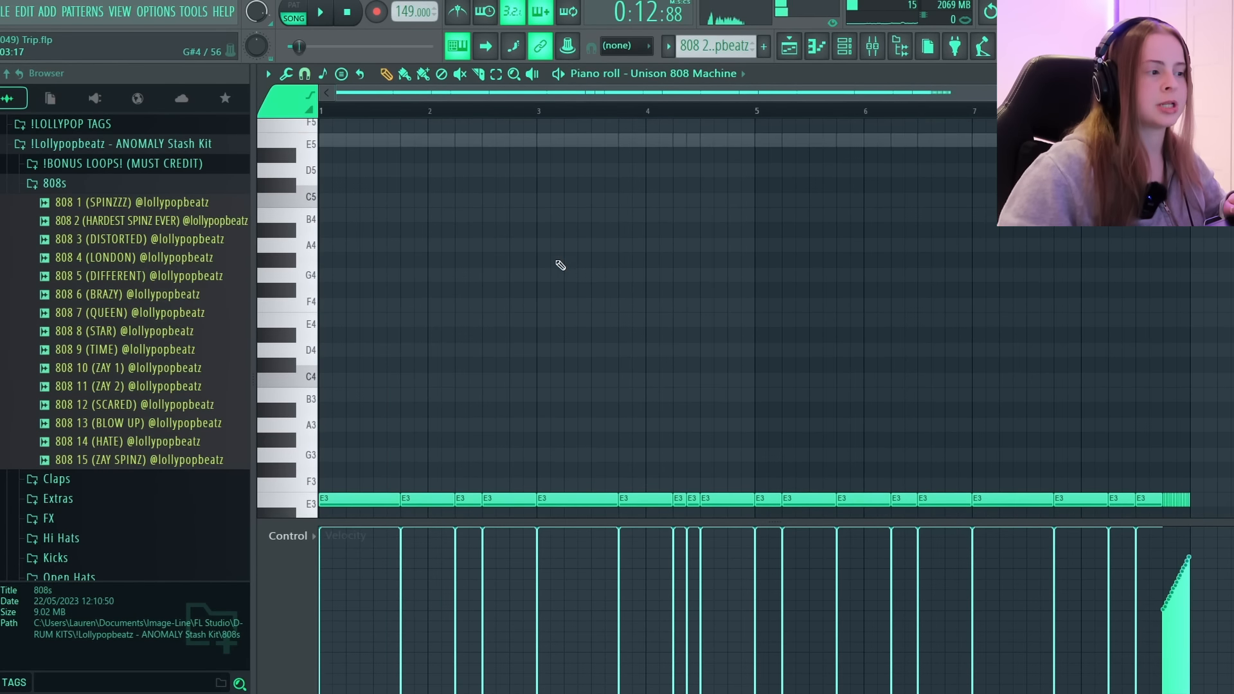
pyautogui.scroll(-4, 560, 266)
# Play the E3 808 pattern and generate a new random 808 sound in Unison 808 Machine.
pyautogui.press('space')
pyautogui.scroll(1, 821, 269)
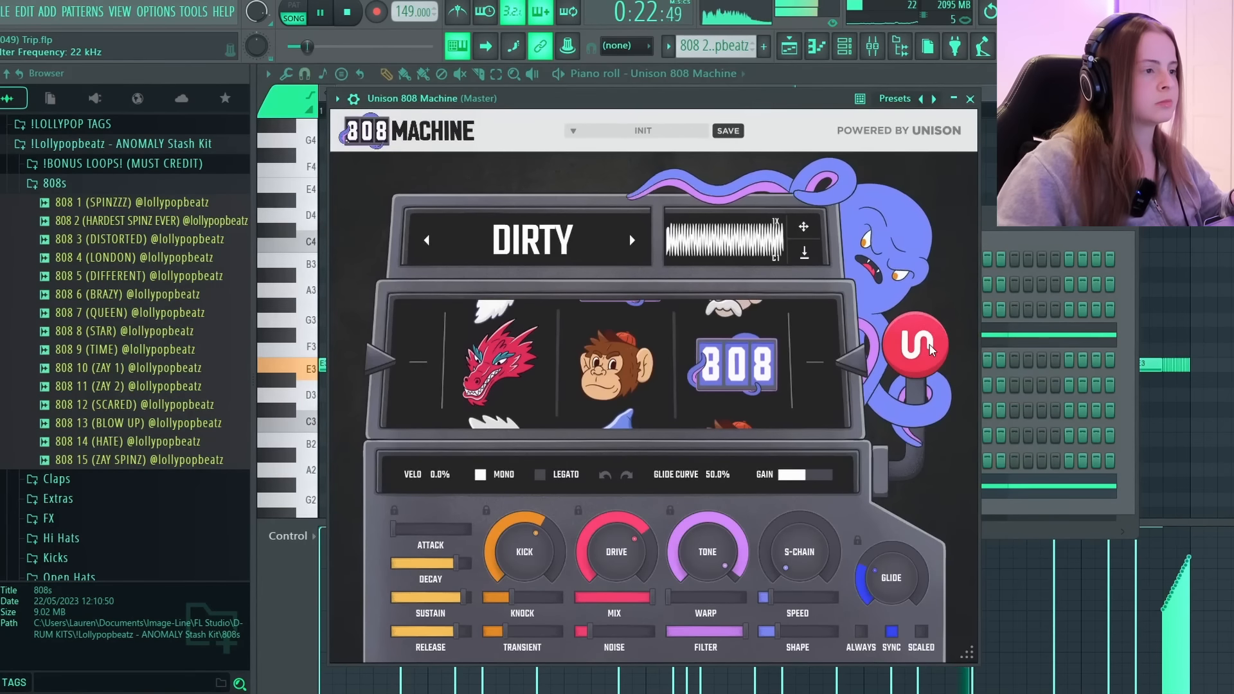
pyautogui.click(930, 349)
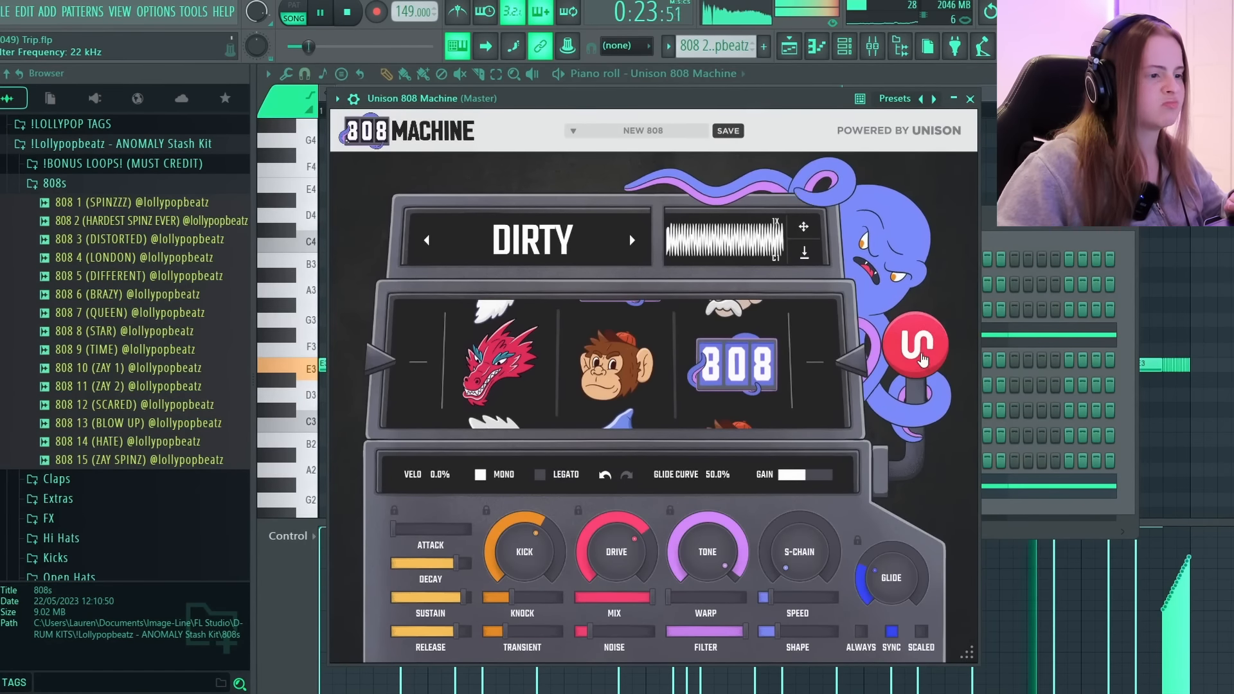